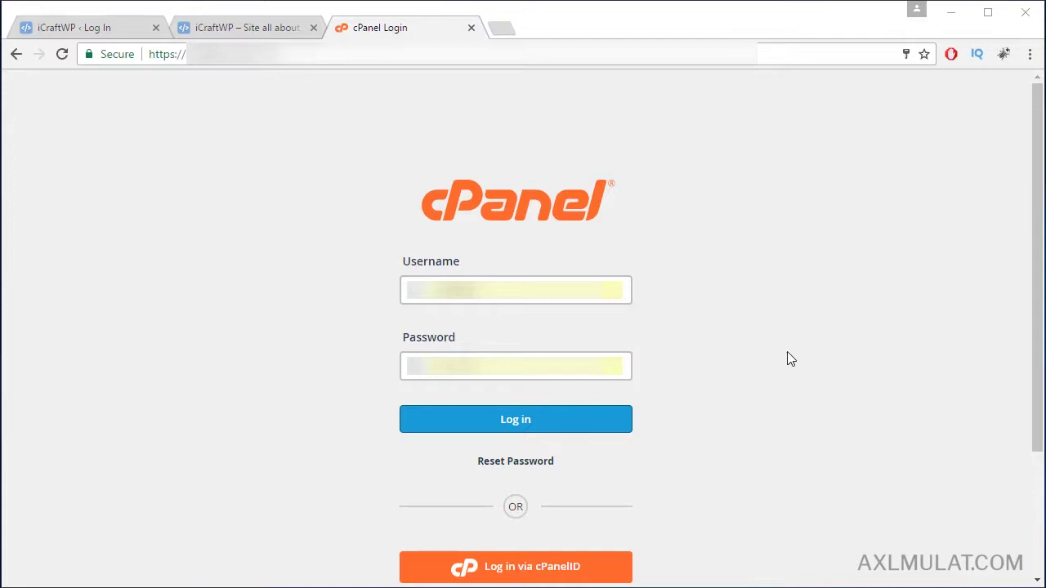
Step: Log in to cPanel and scroll down to the Domains tools and account statistics
left_click(552, 423)
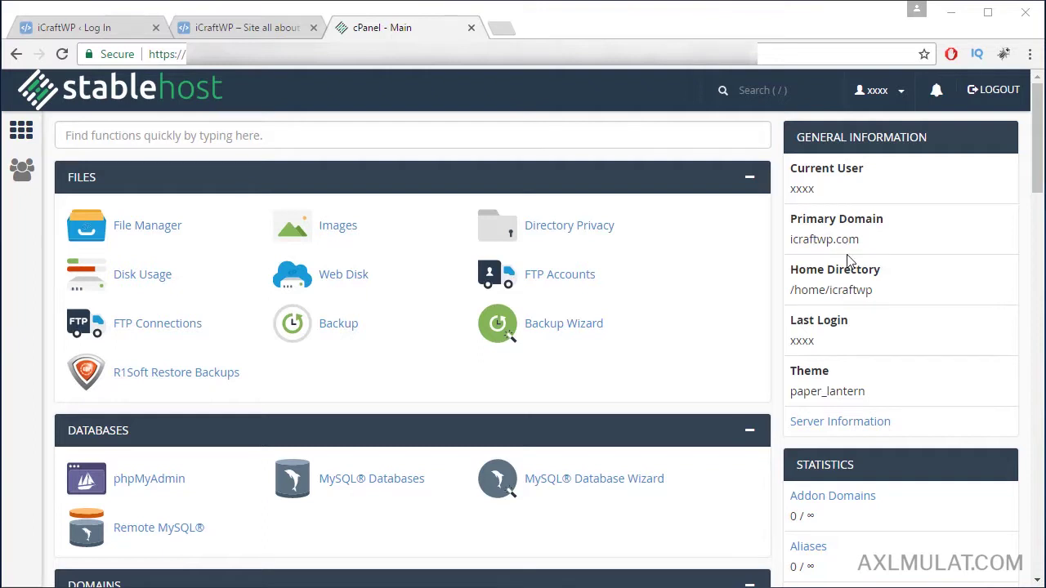
scroll(880, 270, "down", 2)
scroll(899, 276, "down", 1)
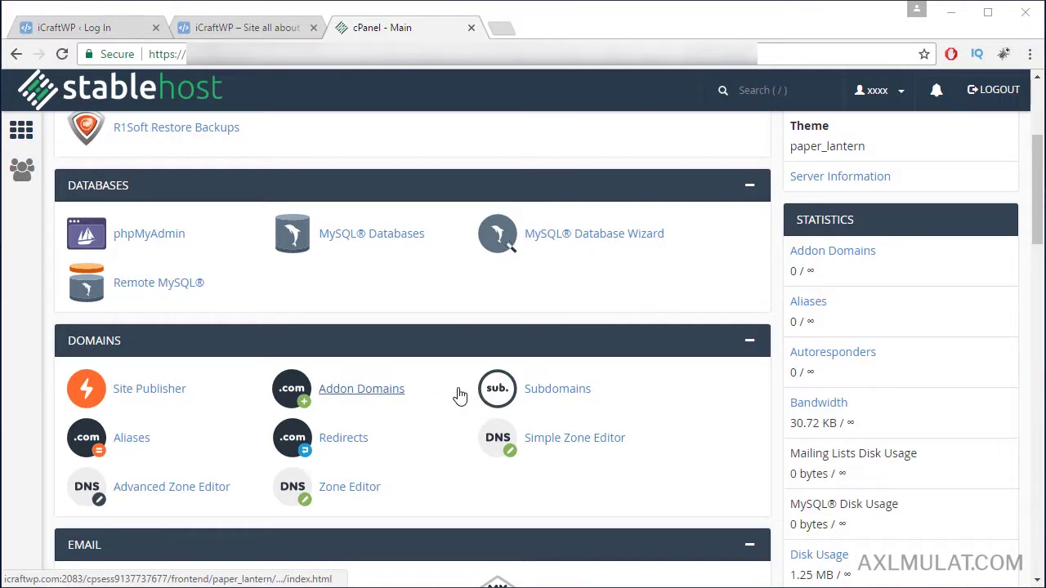
left_click(701, 587)
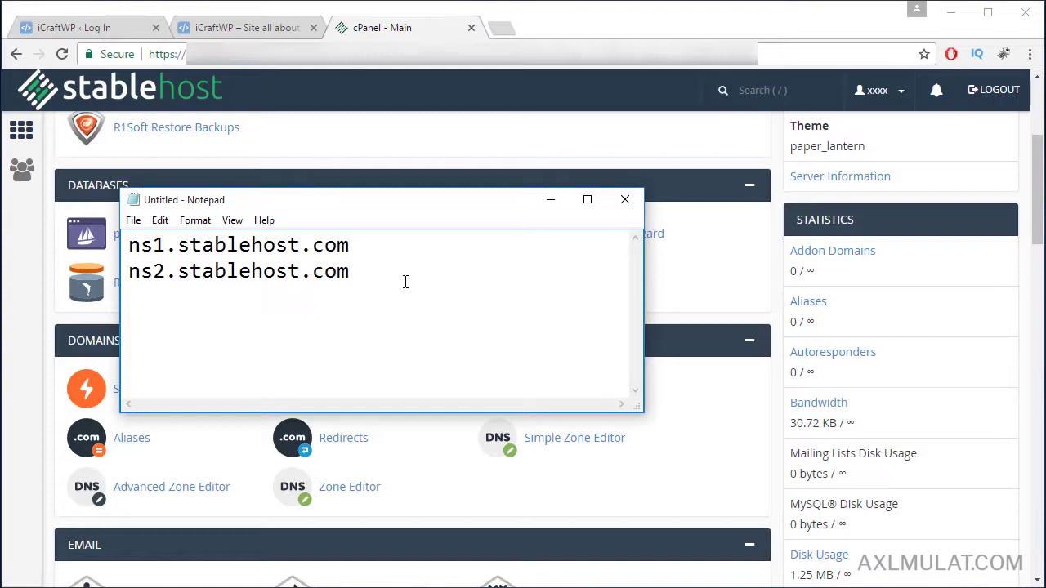
left_click(547, 200)
scroll(844, 349, "down", 1)
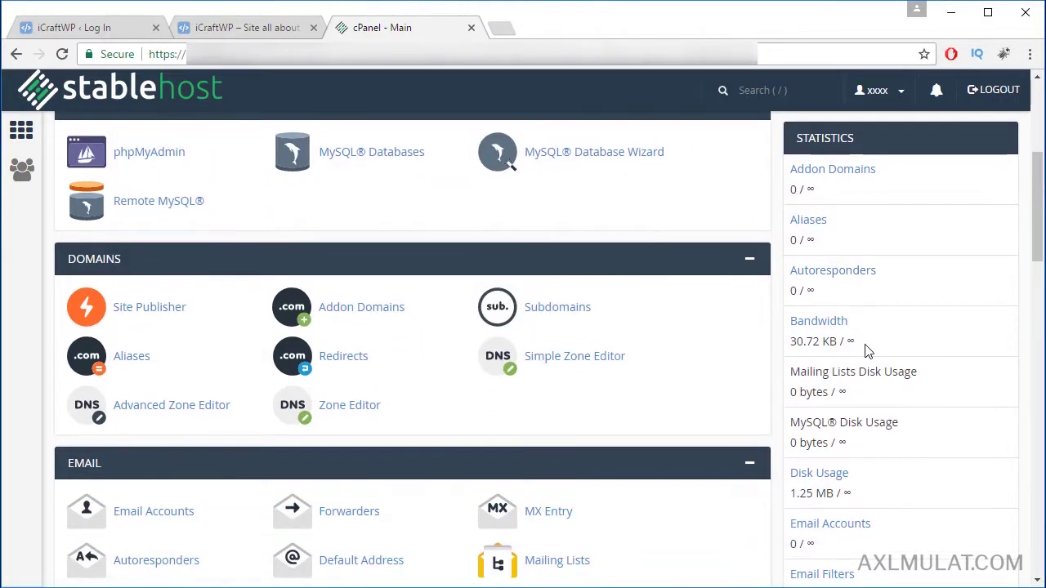
scroll(851, 339, "down", 1)
scroll(851, 339, "down", 1)
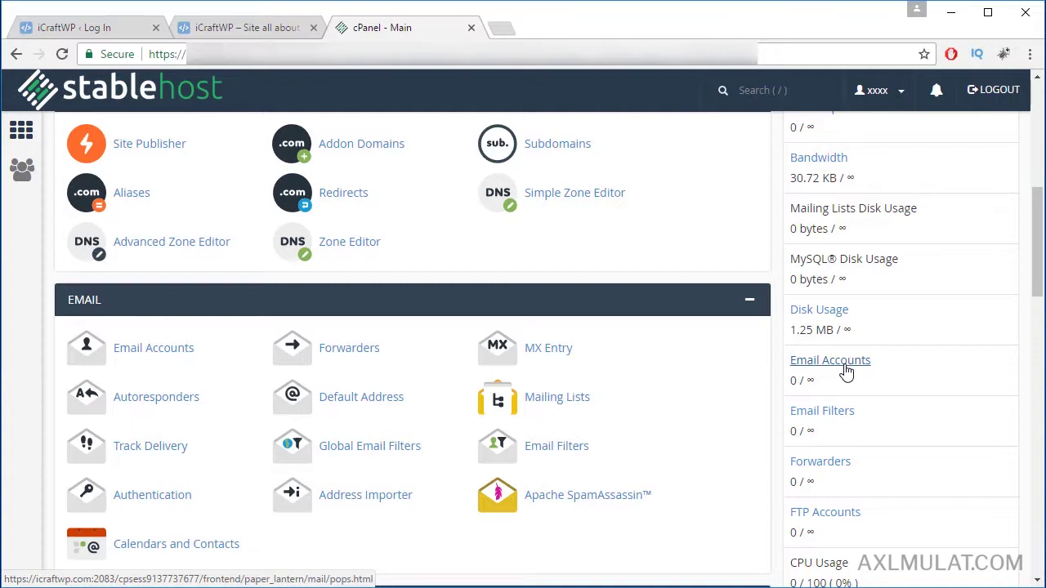
scroll(842, 371, "down", 2)
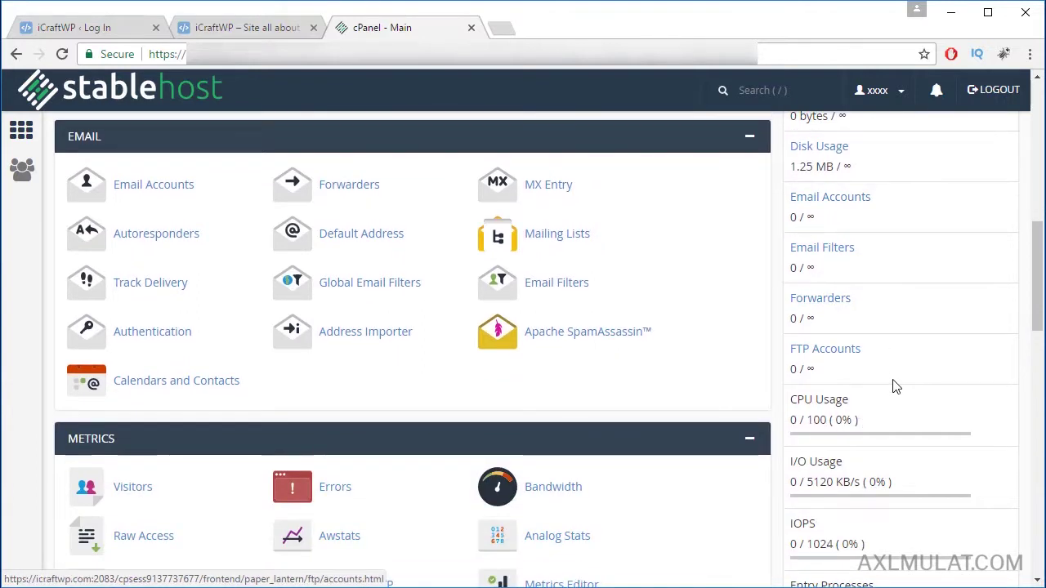
scroll(896, 384, "down", 3)
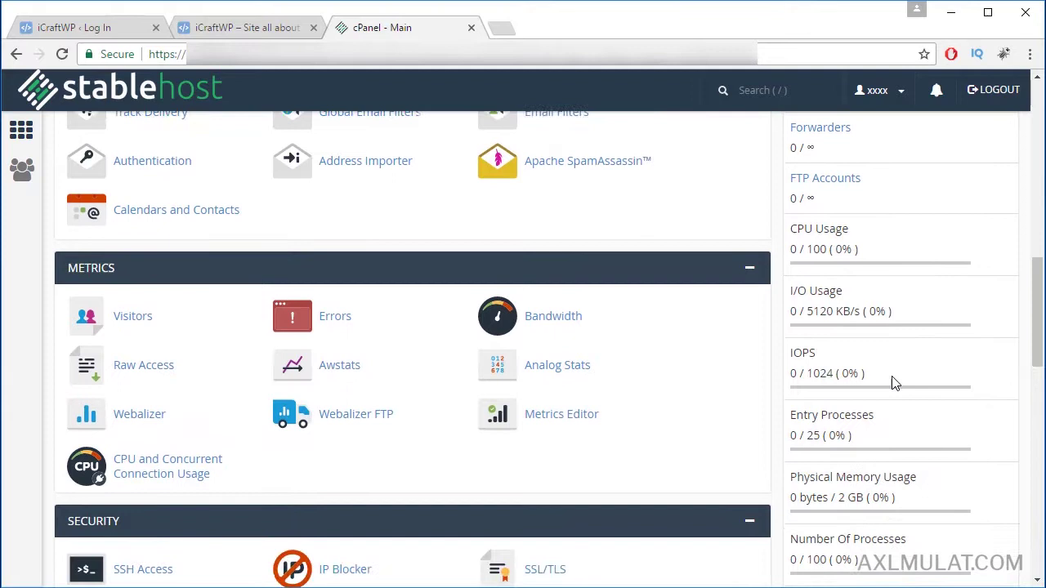
scroll(895, 383, "down", 2)
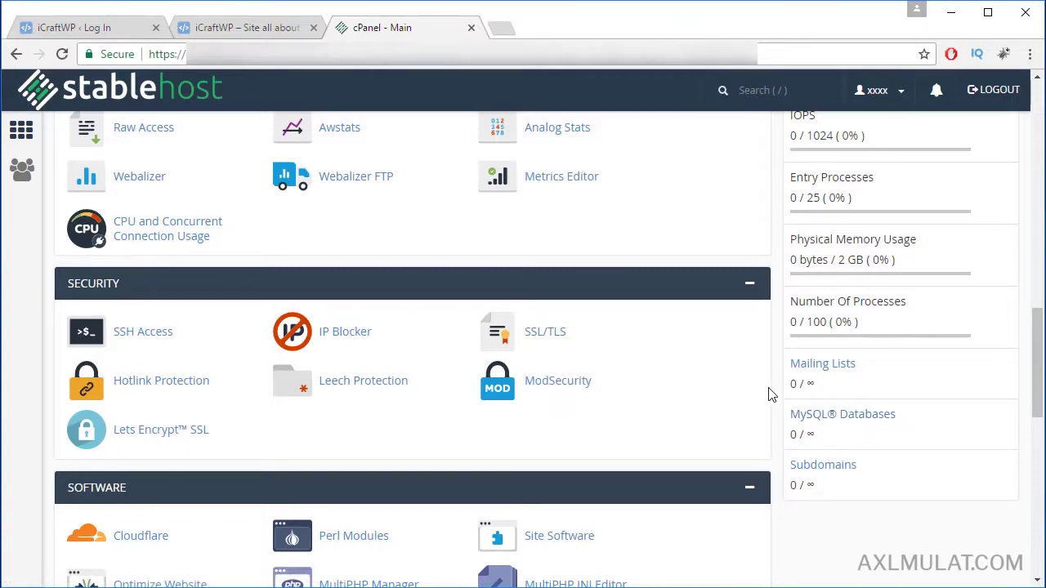
scroll(772, 395, "up", 5)
scroll(772, 394, "up", 5)
scroll(772, 395, "up", 3)
scroll(772, 395, "up", 1)
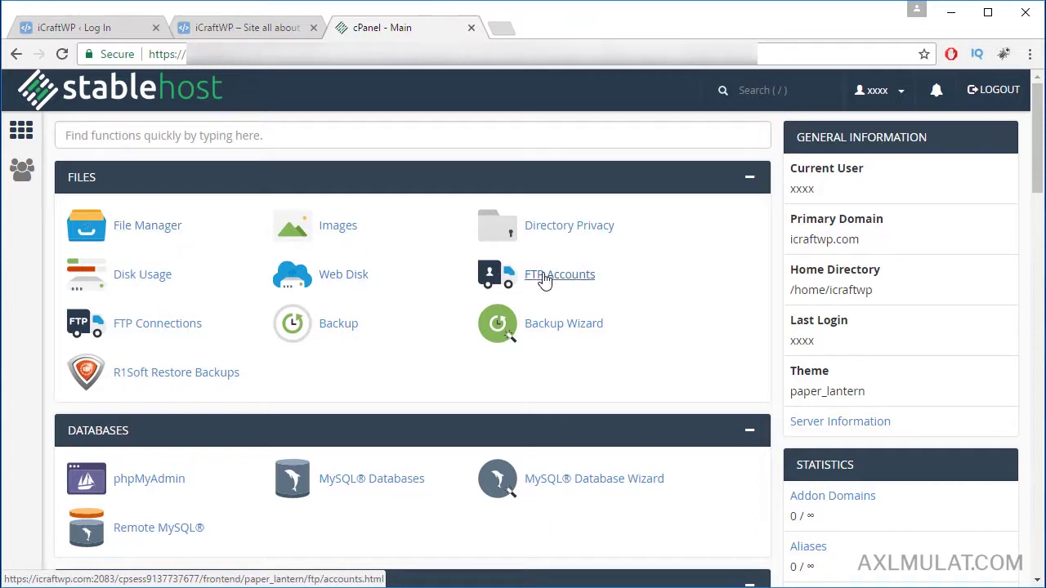
Step: Scroll down to the Security section and open Let's Encrypt™ SSL in a new browser tab
scroll(401, 290, "down", 2)
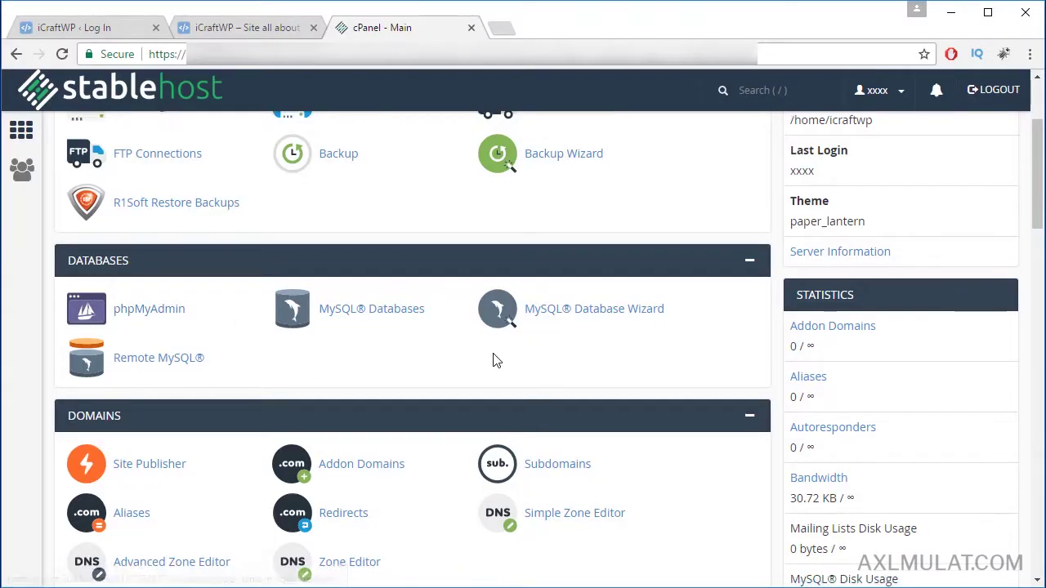
scroll(493, 351, "down", 2)
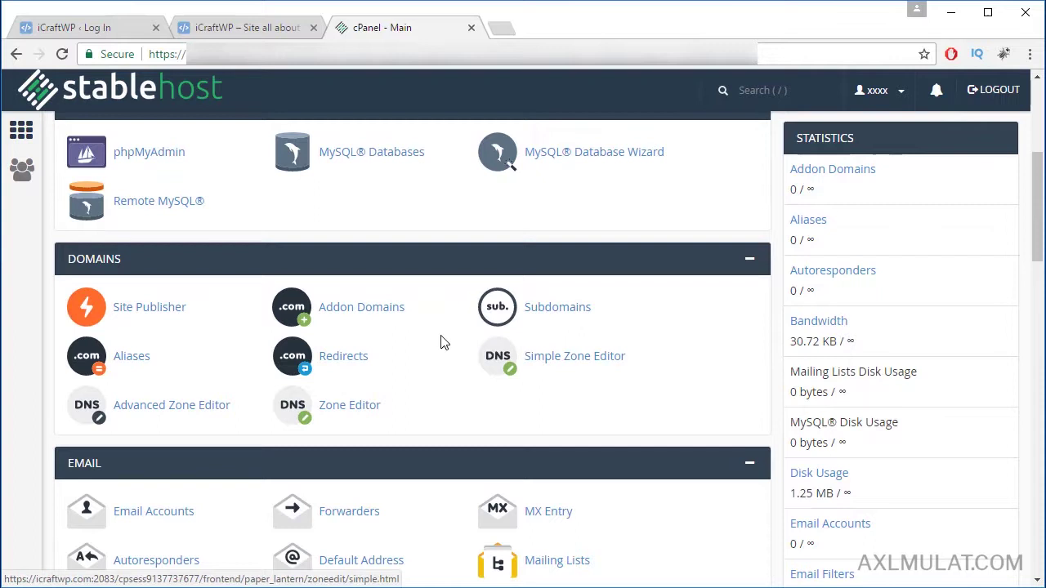
left_click(385, 315)
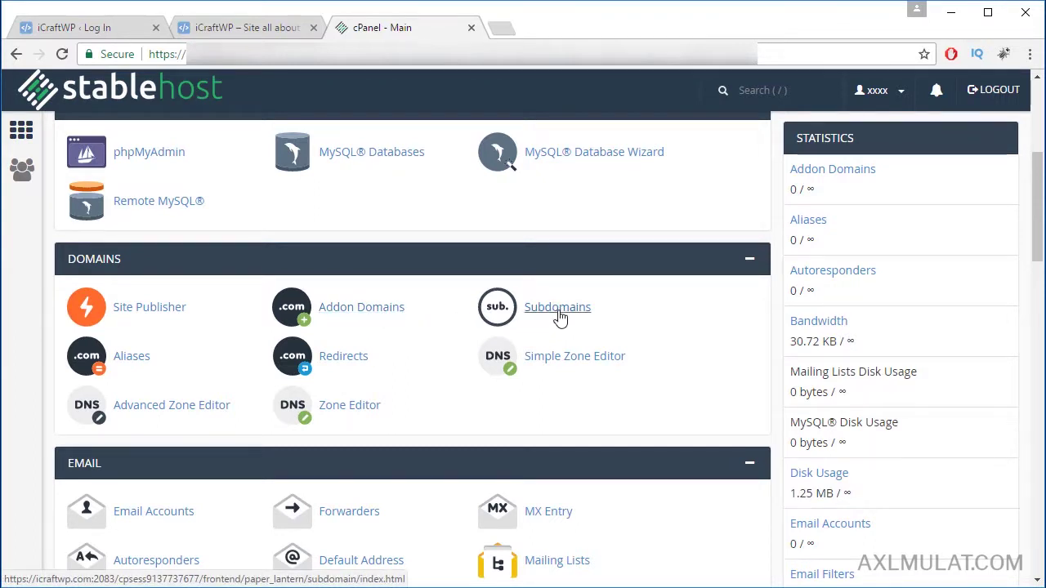
scroll(564, 303, "down", 2)
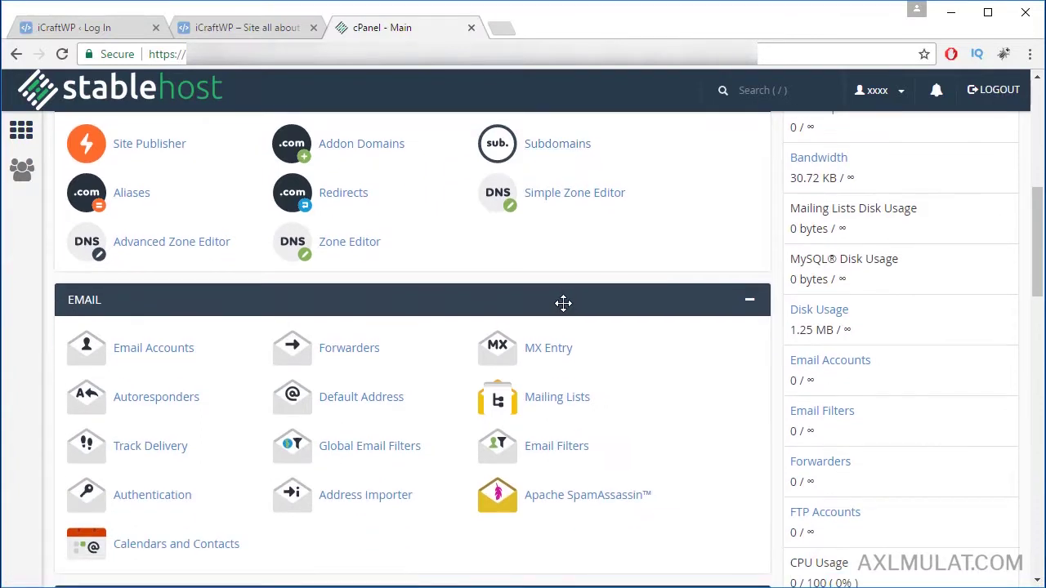
scroll(468, 311, "down", 1)
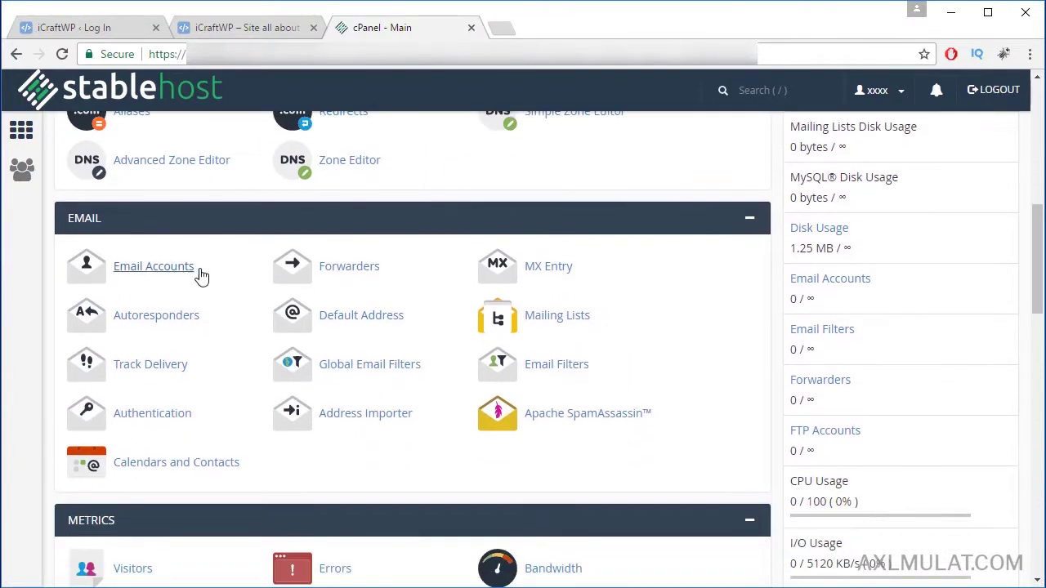
scroll(229, 270, "down", 3)
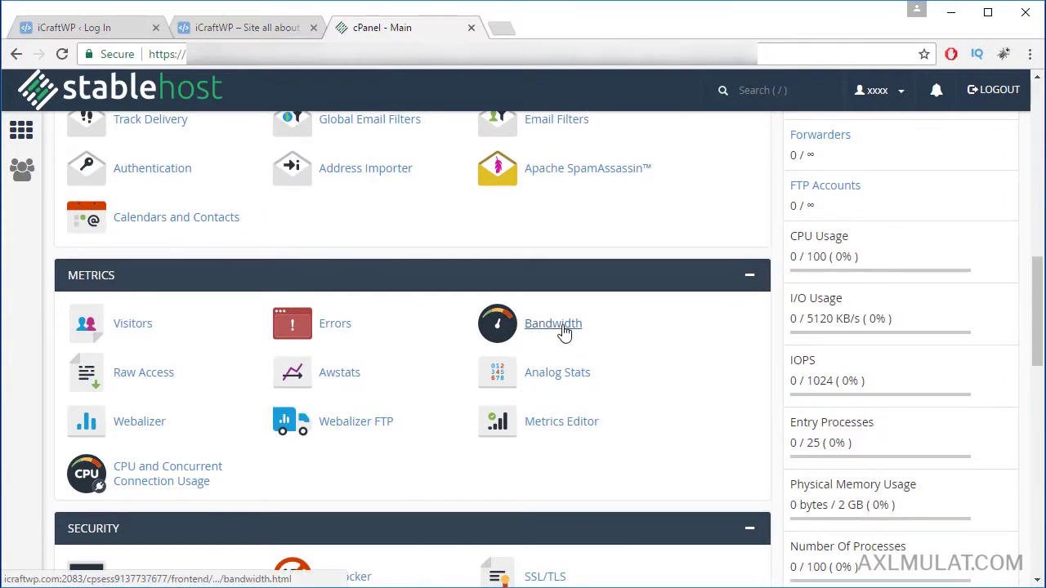
scroll(630, 326, "down", 3)
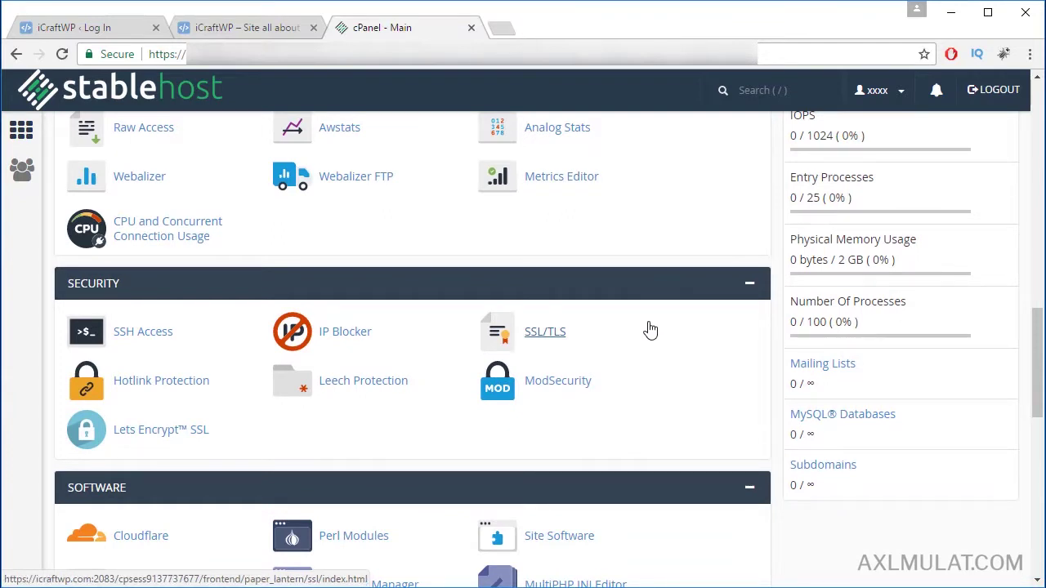
right_click(171, 432)
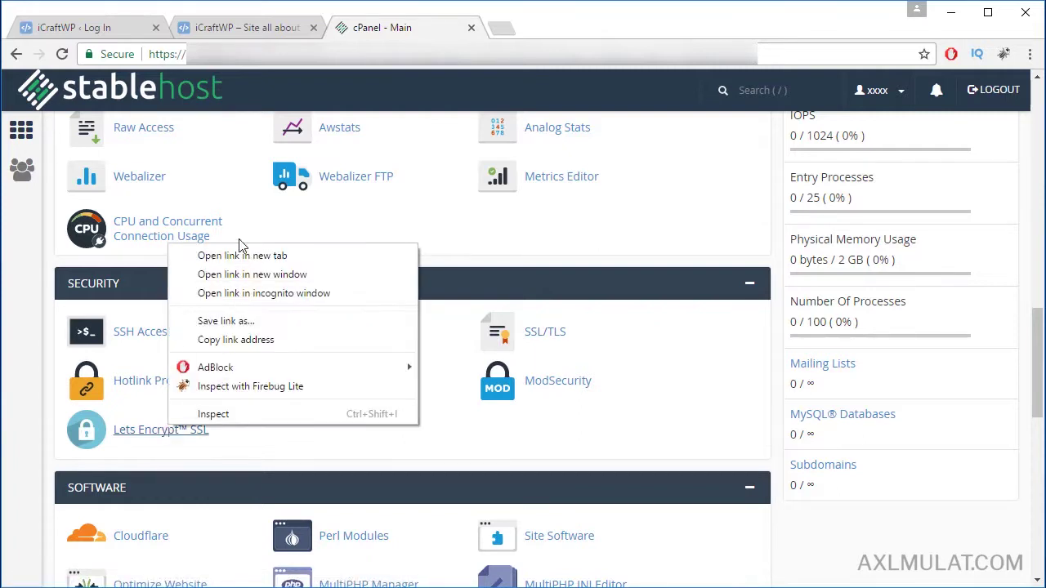
left_click(241, 254)
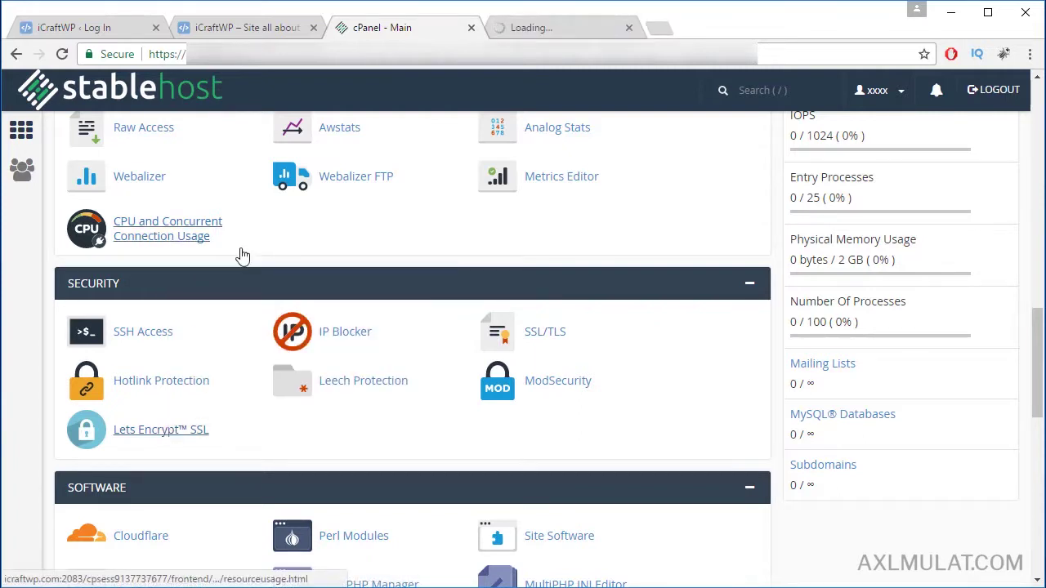
Step: View the Let's Encrypt SSL page, which lists icraftwp.com as ready for a new certificate
left_click(561, 27)
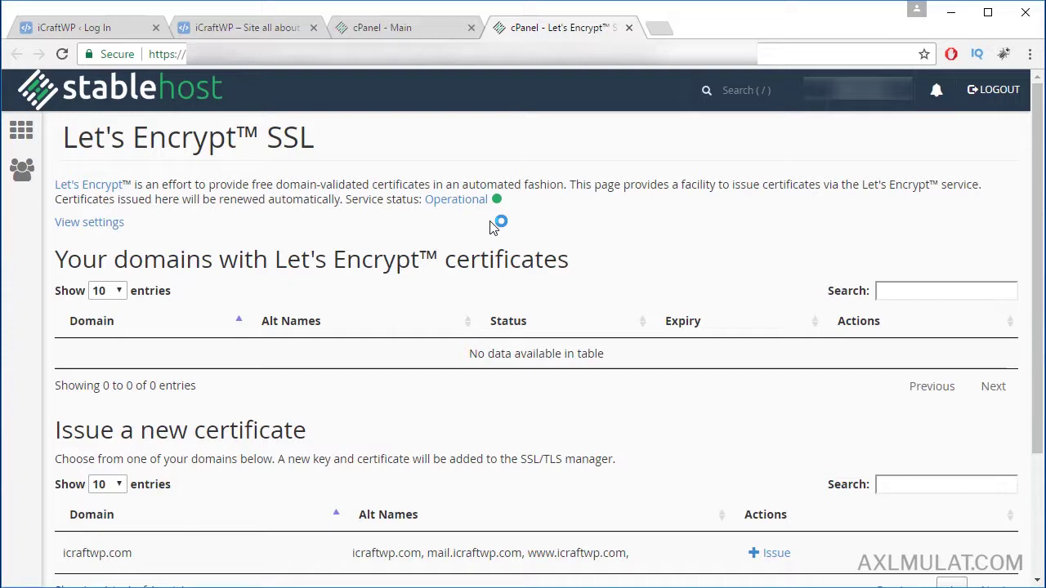
scroll(651, 298, "down", 2)
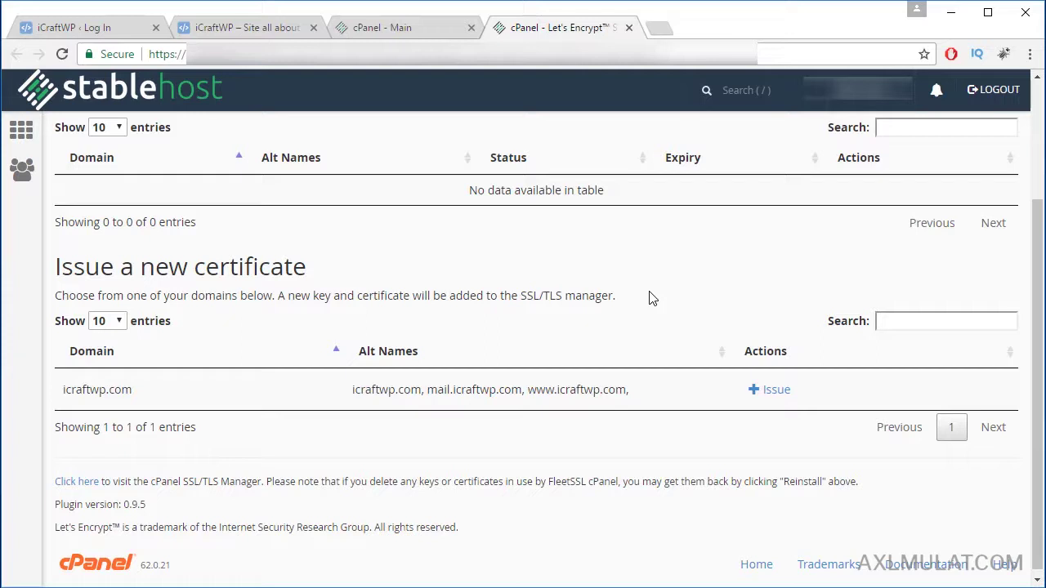
scroll(670, 299, "up", 2)
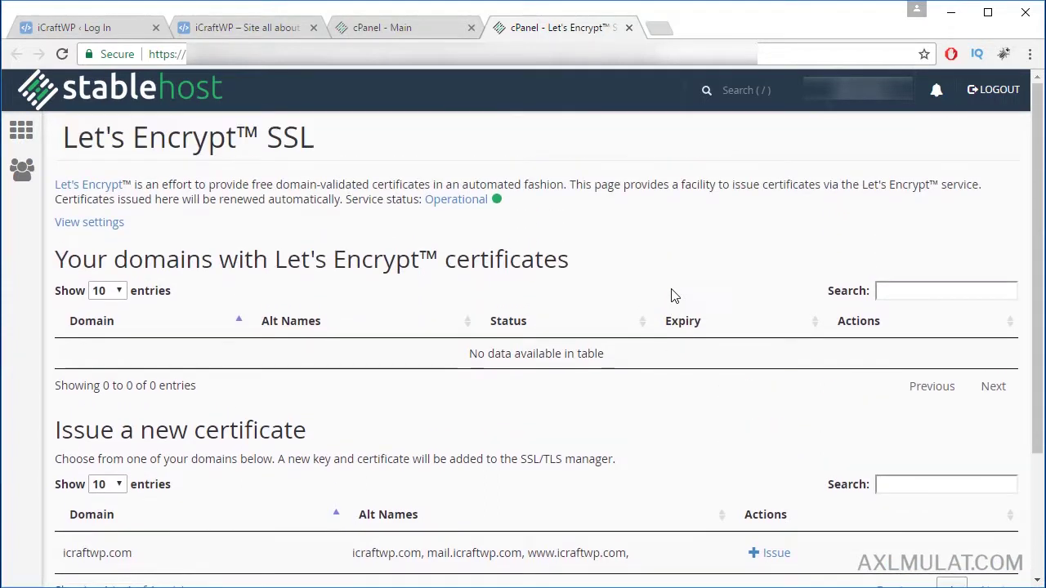
left_click(665, 33)
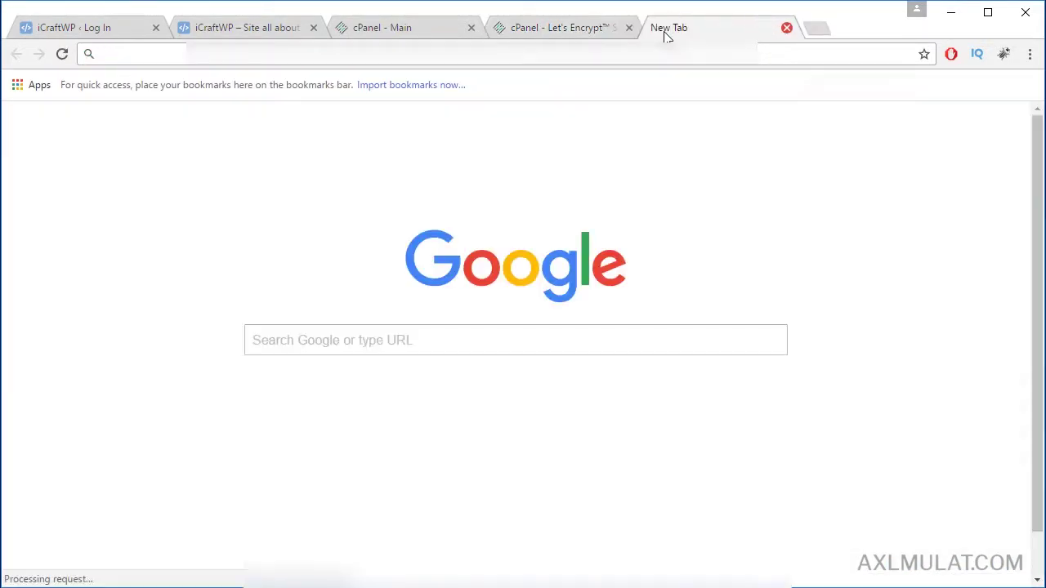
type("https://letsencrypt.org")
key("Return")
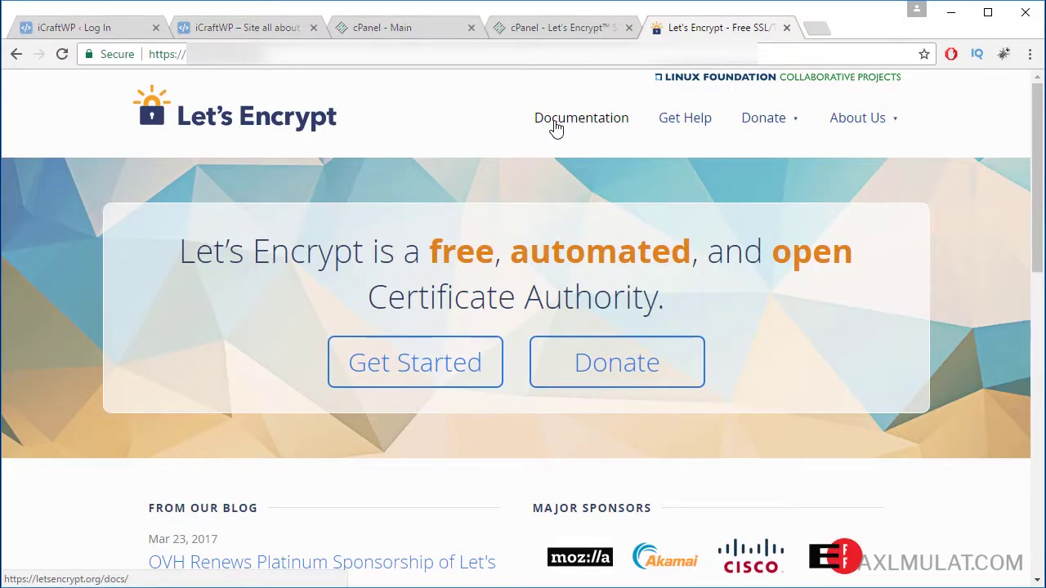
Step: Browse the Let's Encrypt homepage, then return to the cPanel dashboard
scroll(715, 223, "down", 3)
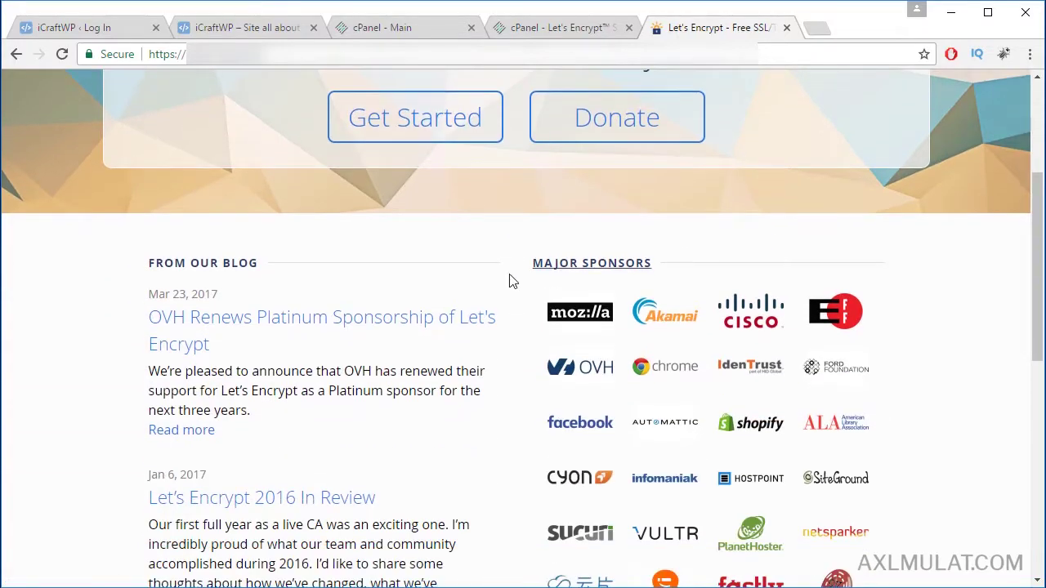
scroll(934, 294, "down", 4)
scroll(934, 295, "down", 3)
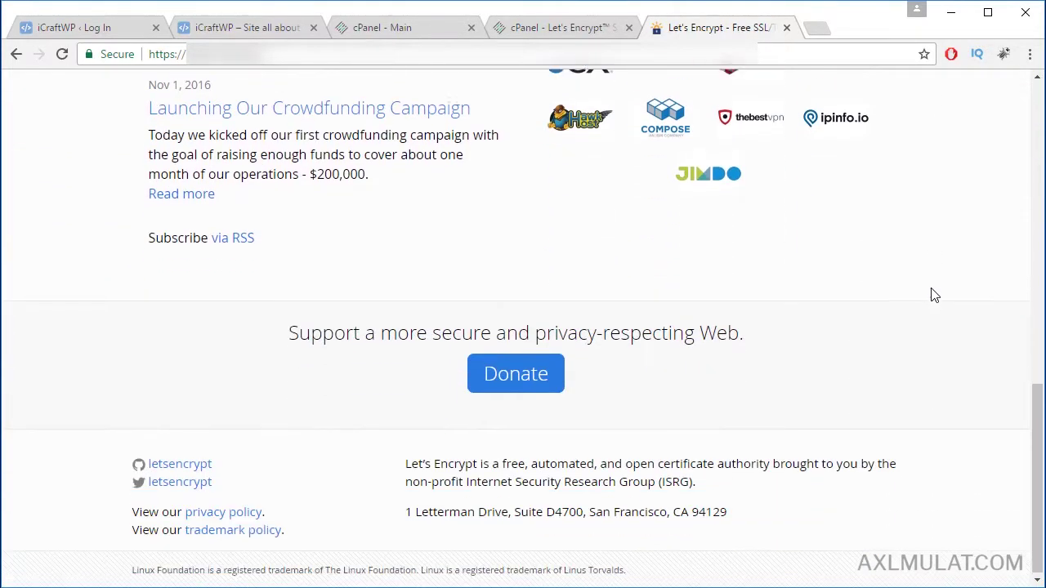
scroll(933, 294, "up", 5)
scroll(932, 294, "up", 5)
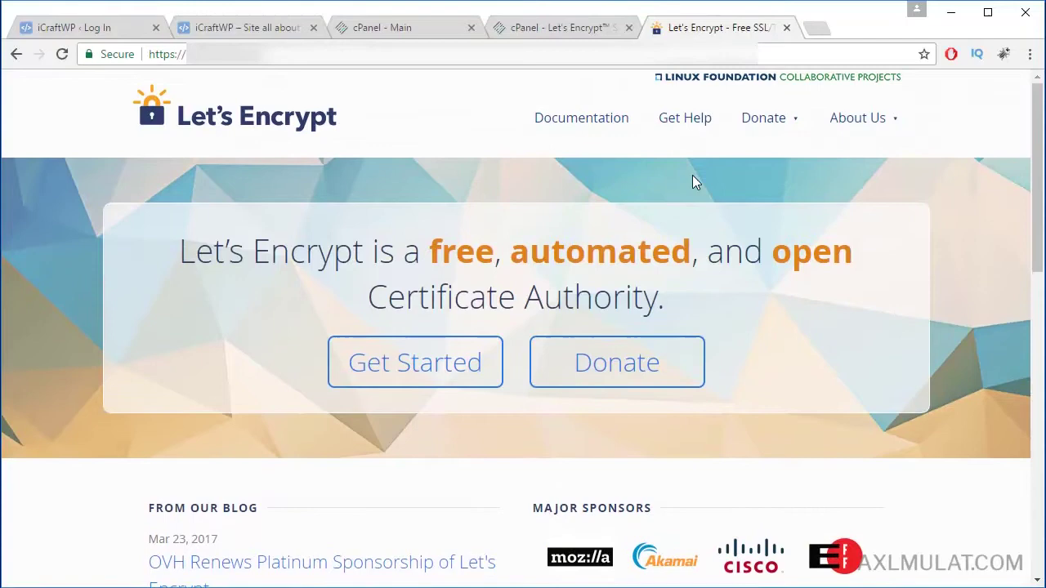
left_click(408, 33)
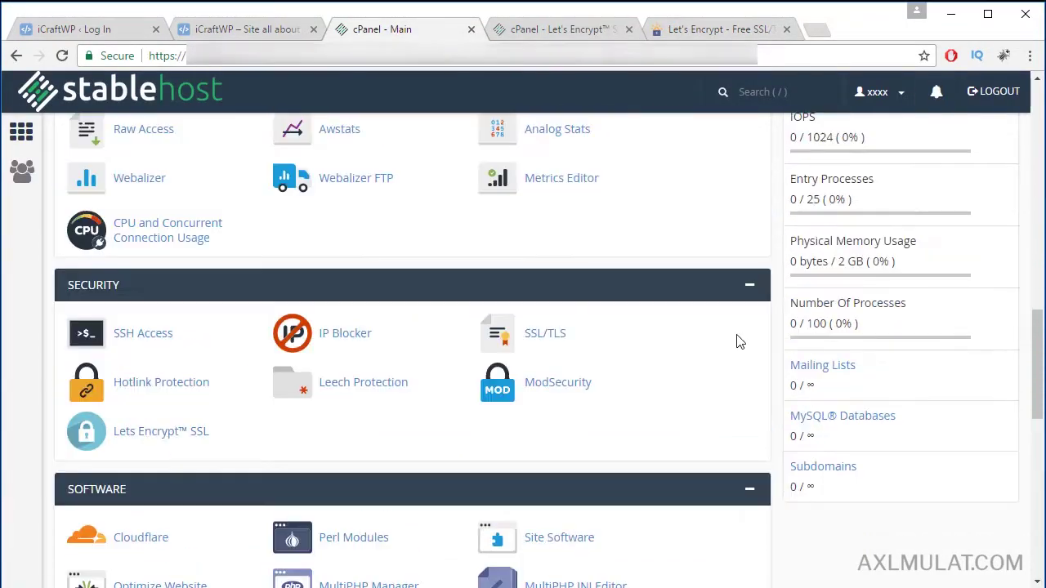
Step: Open the Cloudflare tool in a new tab and view its login page
scroll(738, 341, "down", 1)
scroll(738, 340, "down", 1)
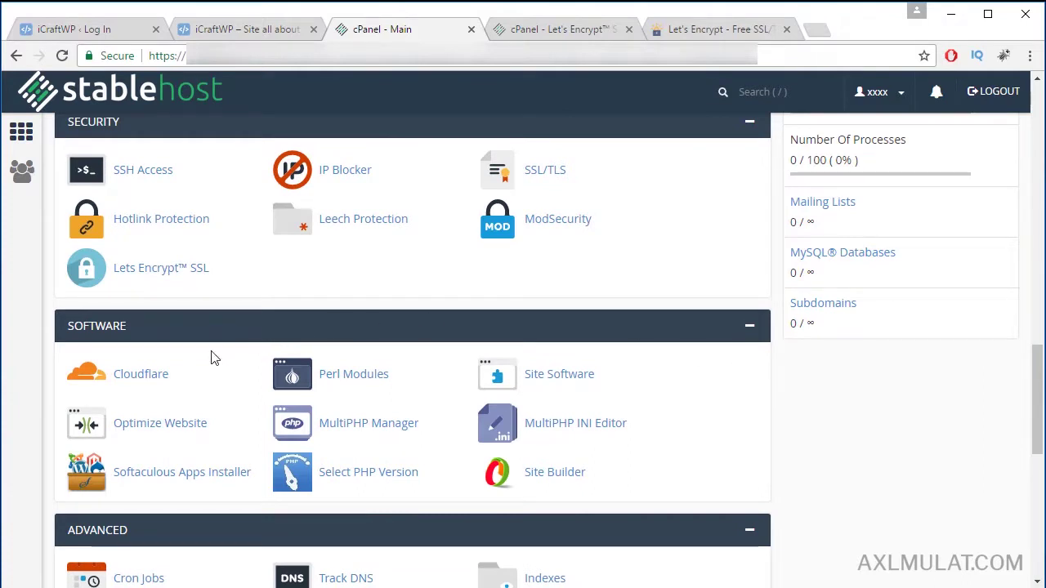
right_click(141, 374)
left_click(204, 379)
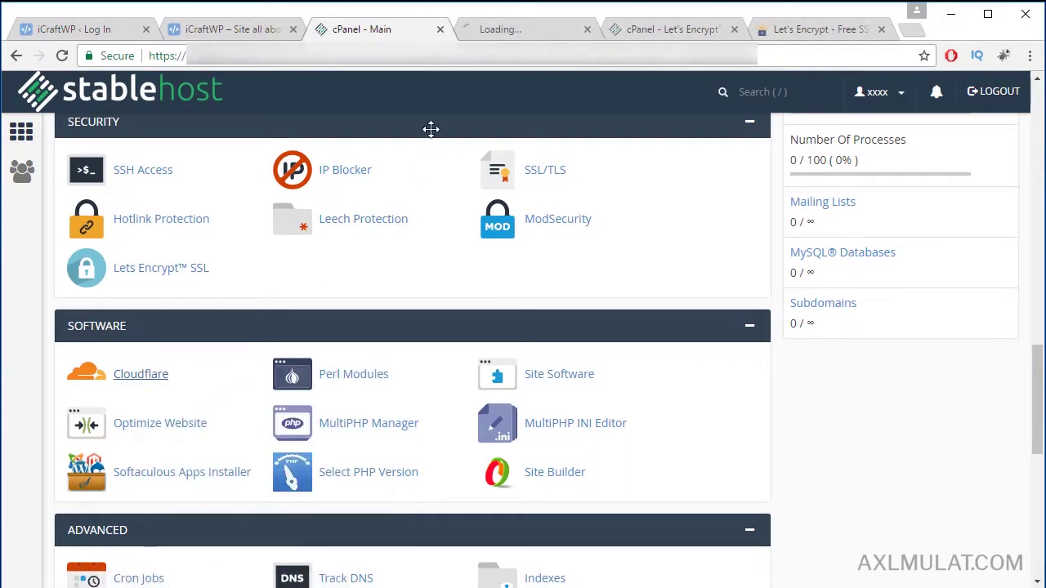
left_click(523, 30)
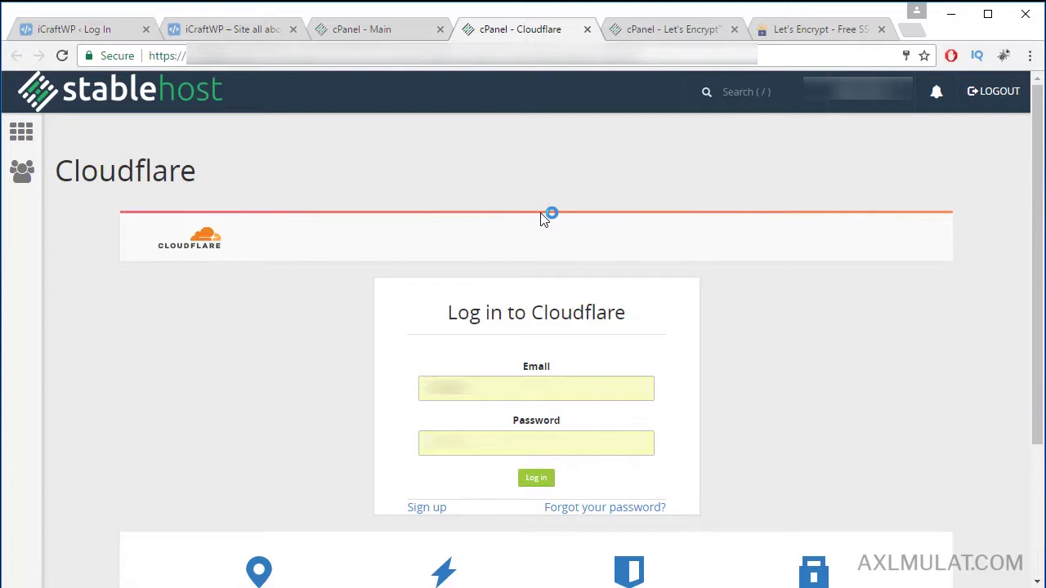
Step: Return to the cPanel main page's Software section and bring up the Select PHP Version link options
left_click(370, 29)
scroll(676, 332, "down", 1)
scroll(683, 331, "down", 2)
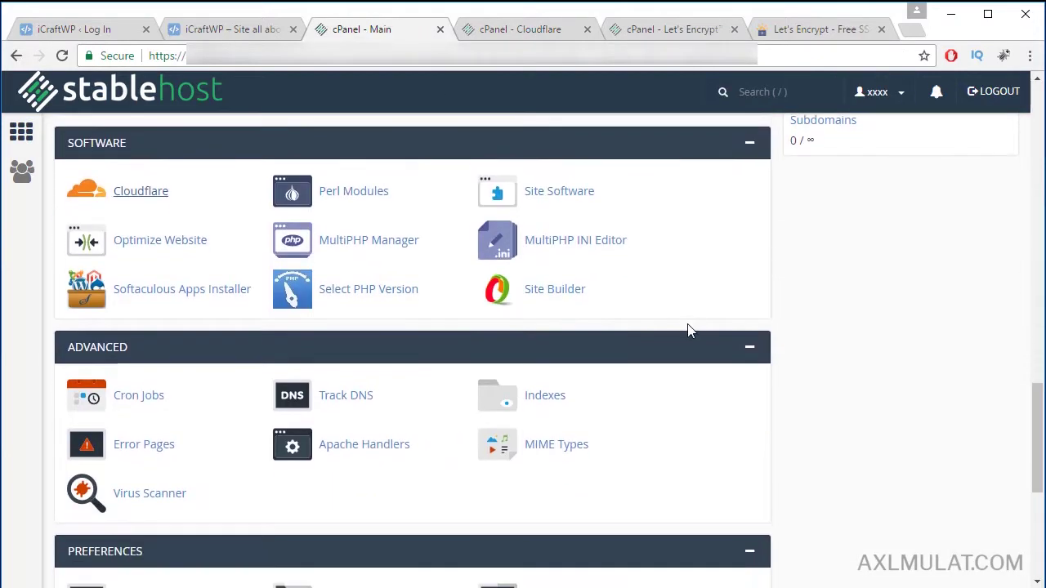
scroll(691, 331, "down", 1)
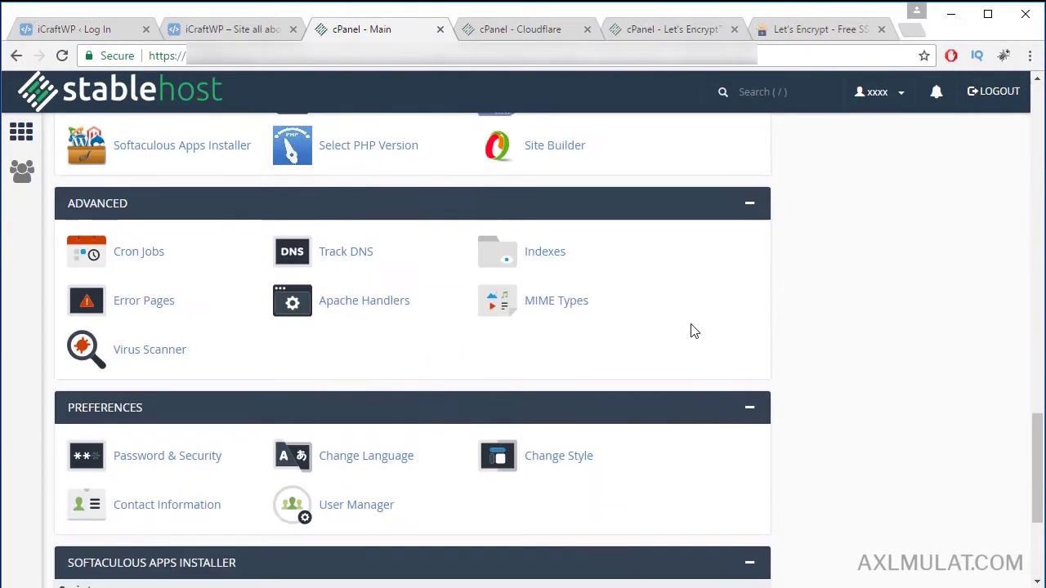
scroll(691, 331, "up", 1)
scroll(691, 330, "up", 1)
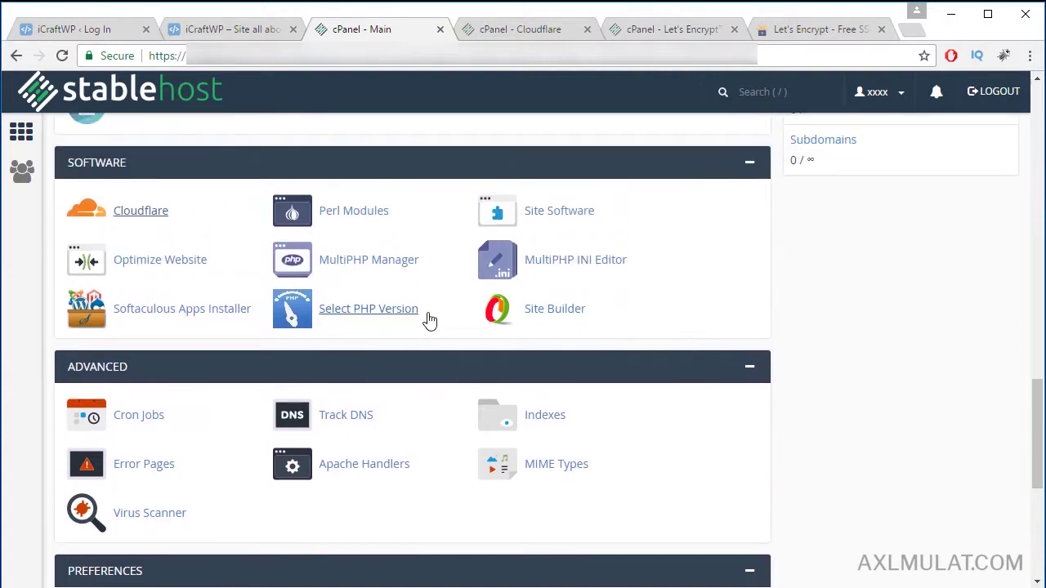
right_click(391, 310)
Step: Open Select PHP Version in a new tab and keep the PHP version at 5.3
left_click(455, 321)
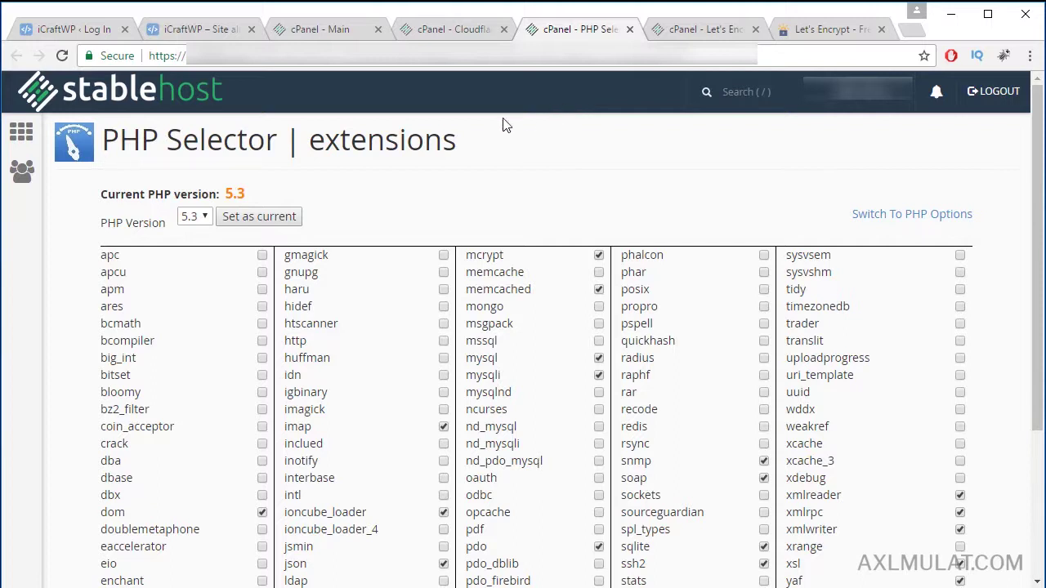
left_click(195, 217)
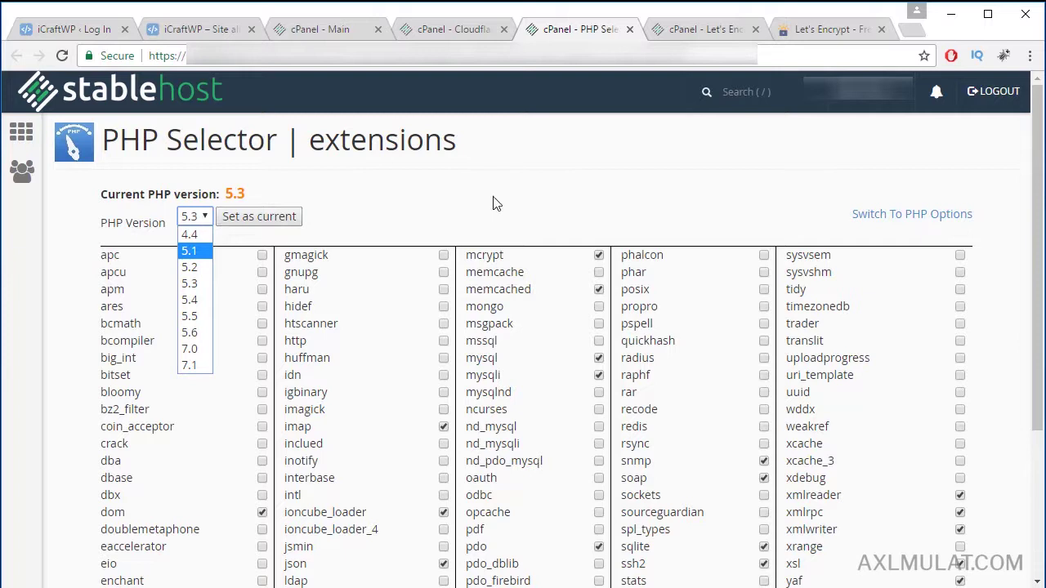
left_click(524, 185)
Step: Review the PHP extensions list, confirming mysqli, pdo_mysql and json are enabled
scroll(524, 184, "down", 1)
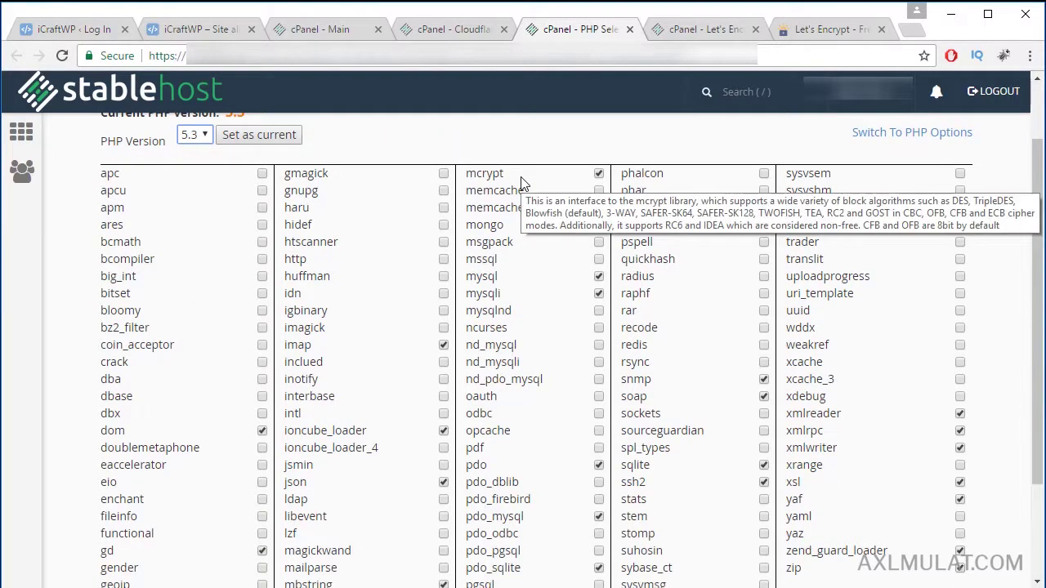
scroll(551, 254, "down", 1)
scroll(550, 254, "down", 1)
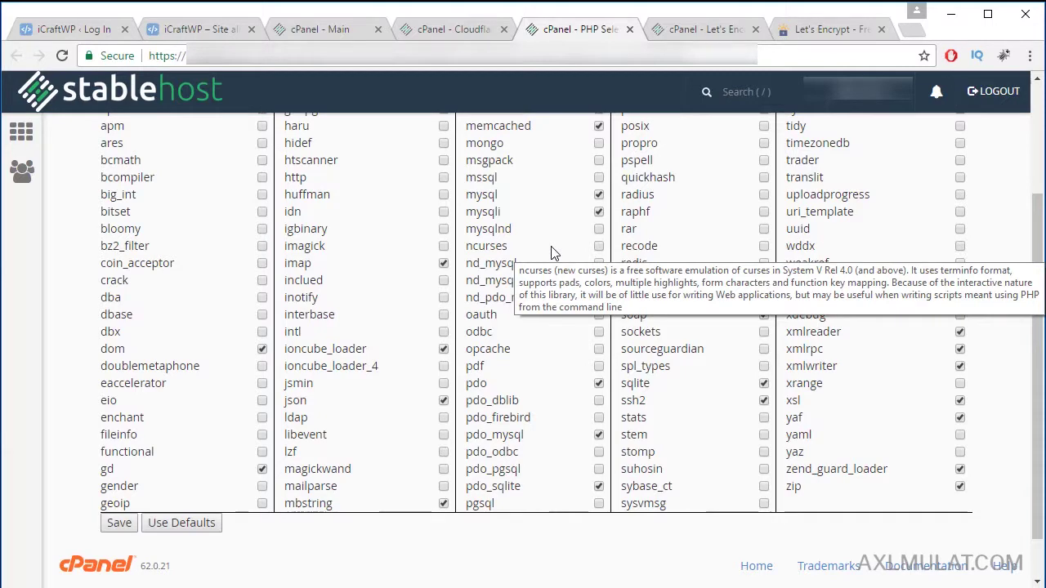
scroll(551, 254, "up", 1)
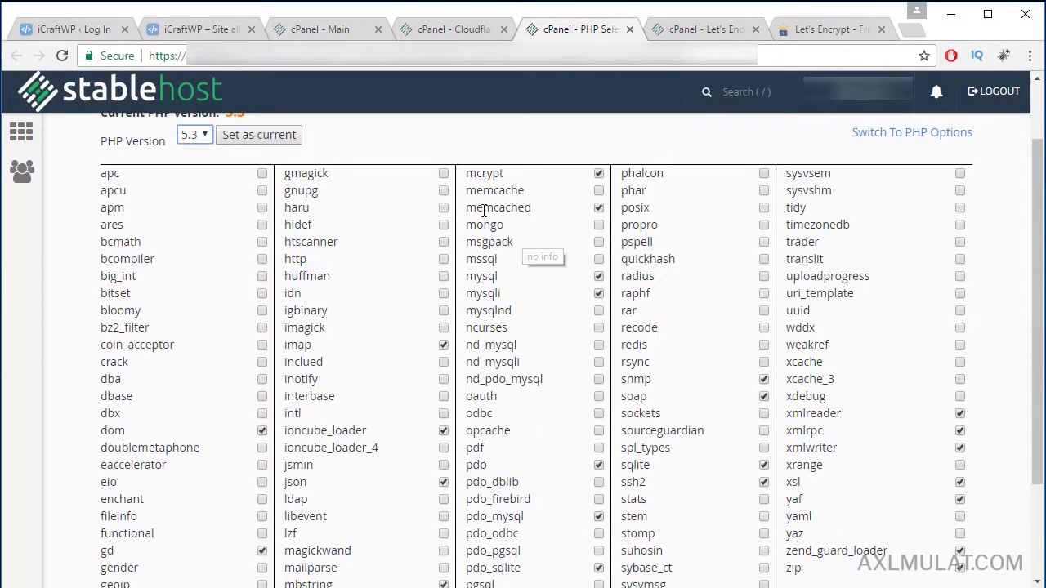
scroll(826, 281, "down", 1)
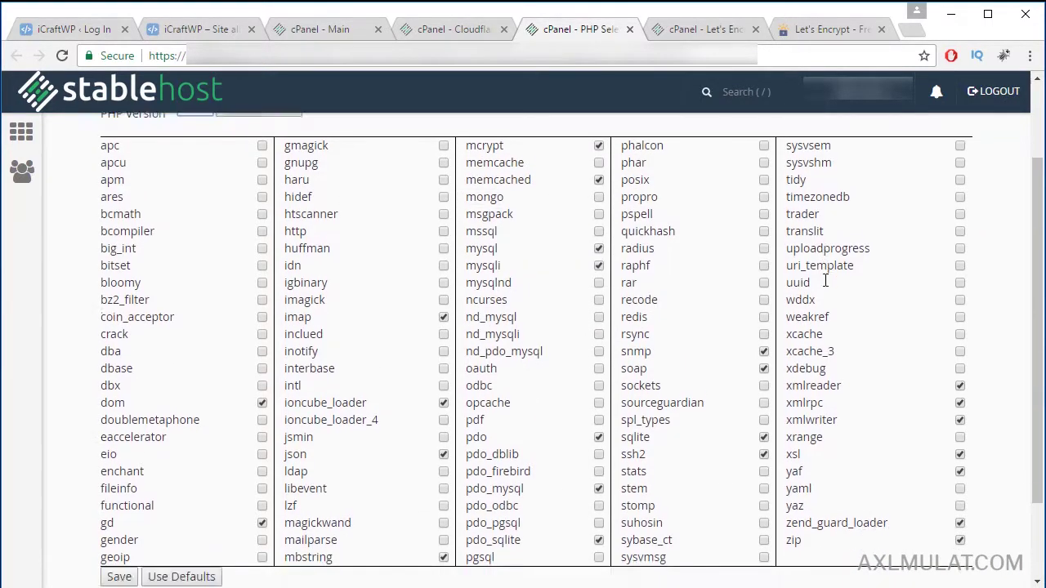
scroll(825, 281, "down", 1)
scroll(822, 281, "up", 1)
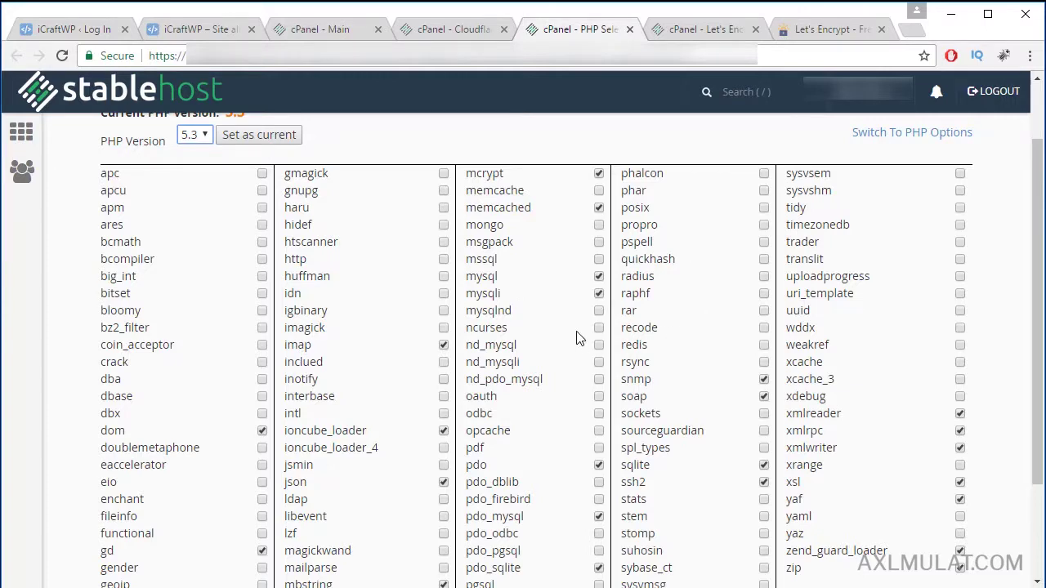
scroll(580, 333, "down", 2)
scroll(579, 333, "up", 4)
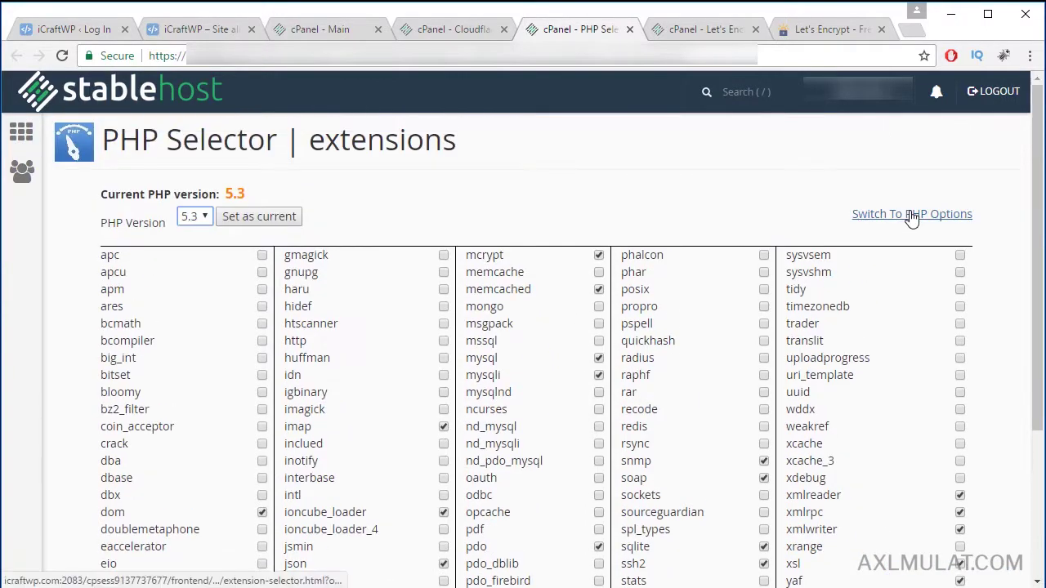
Step: In PHP Options, set upload_max_filesize to 32M and apply it
left_click(911, 215)
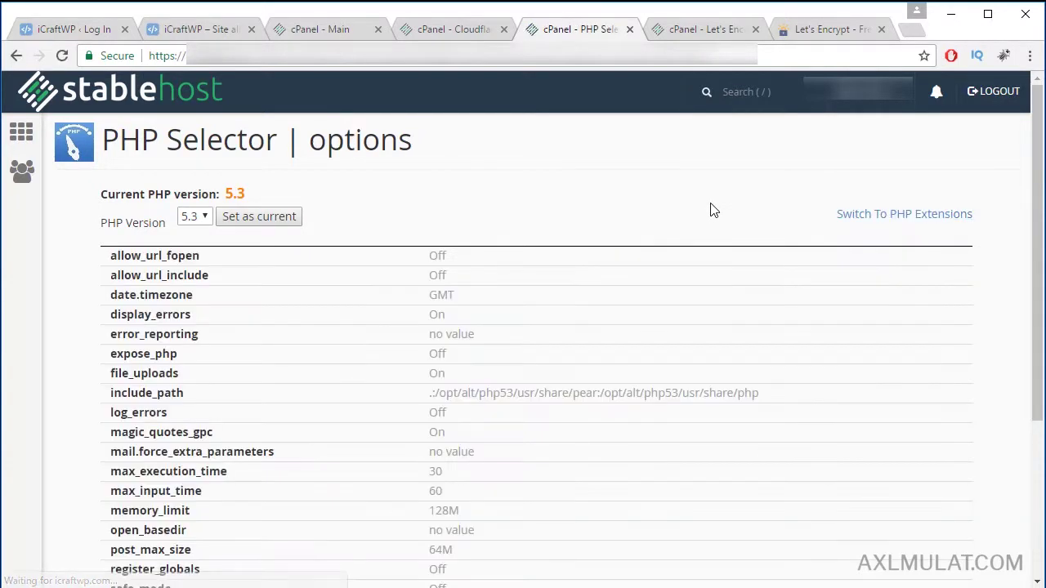
scroll(710, 210, "down", 1)
scroll(711, 210, "down", 1)
scroll(712, 208, "down", 1)
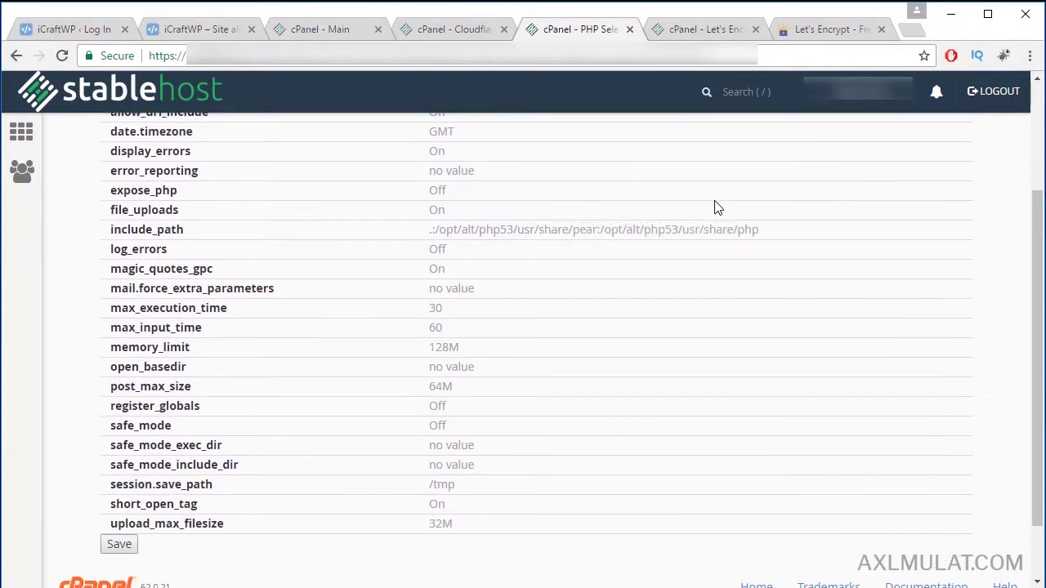
scroll(714, 205, "down", 1)
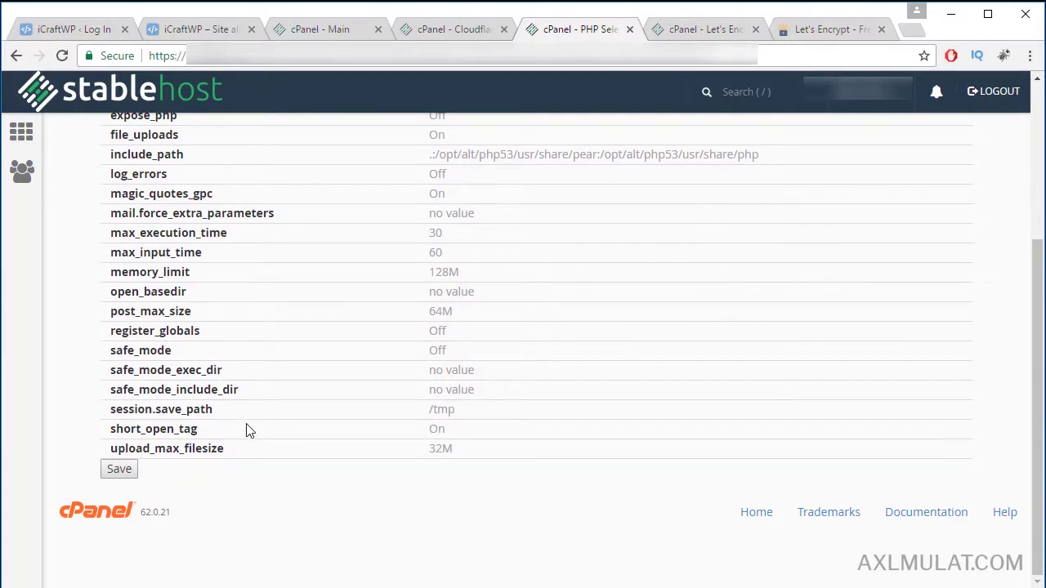
left_click(449, 454)
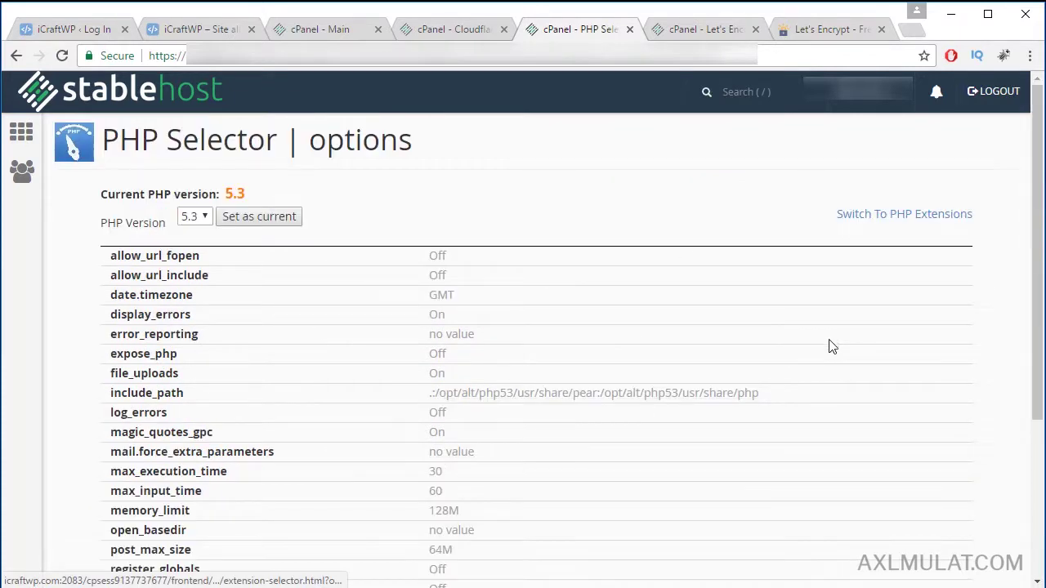
scroll(831, 343, "down", 4)
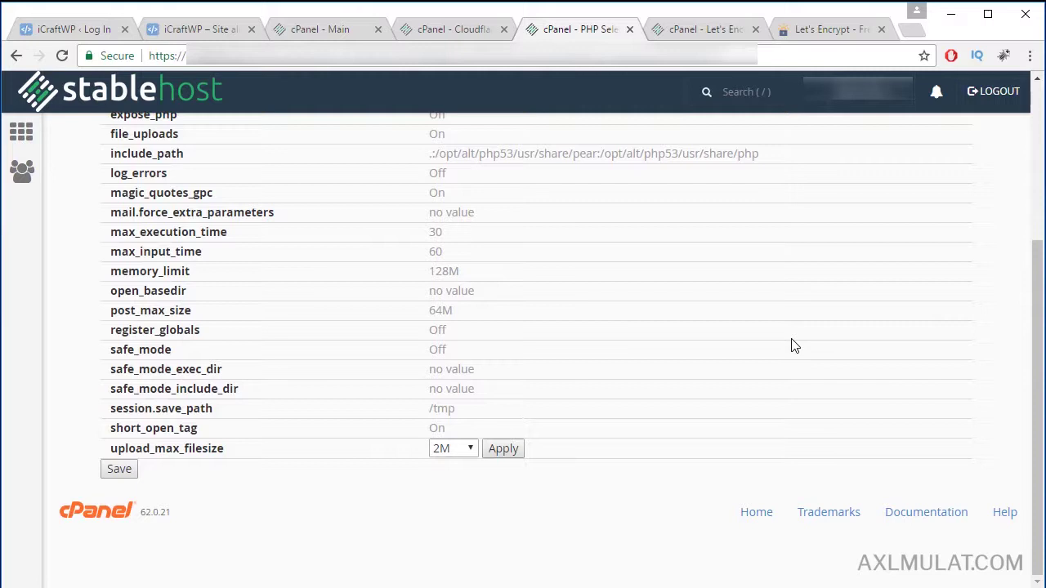
mouse_move(452, 449)
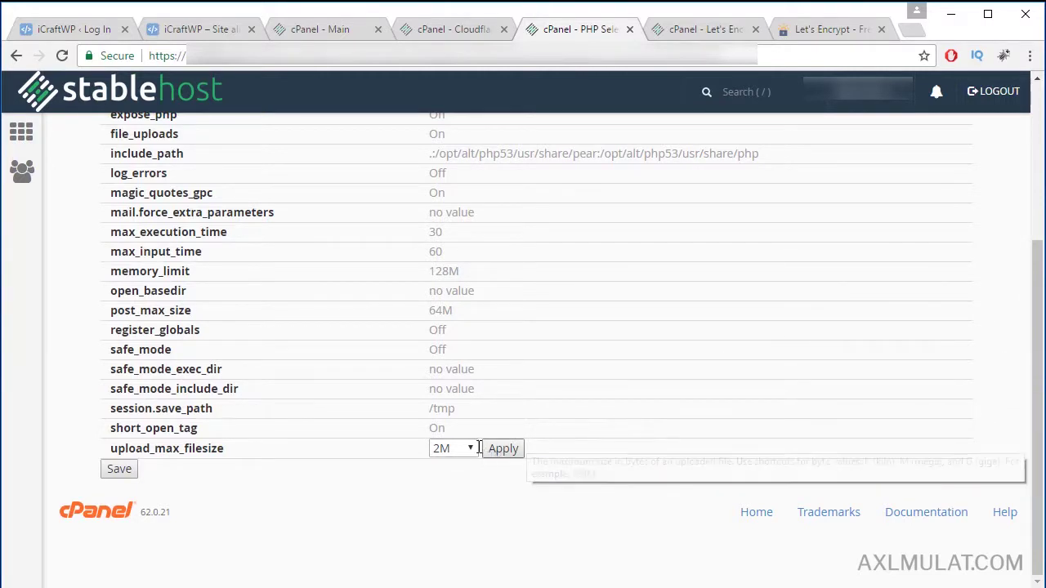
left_click(472, 451)
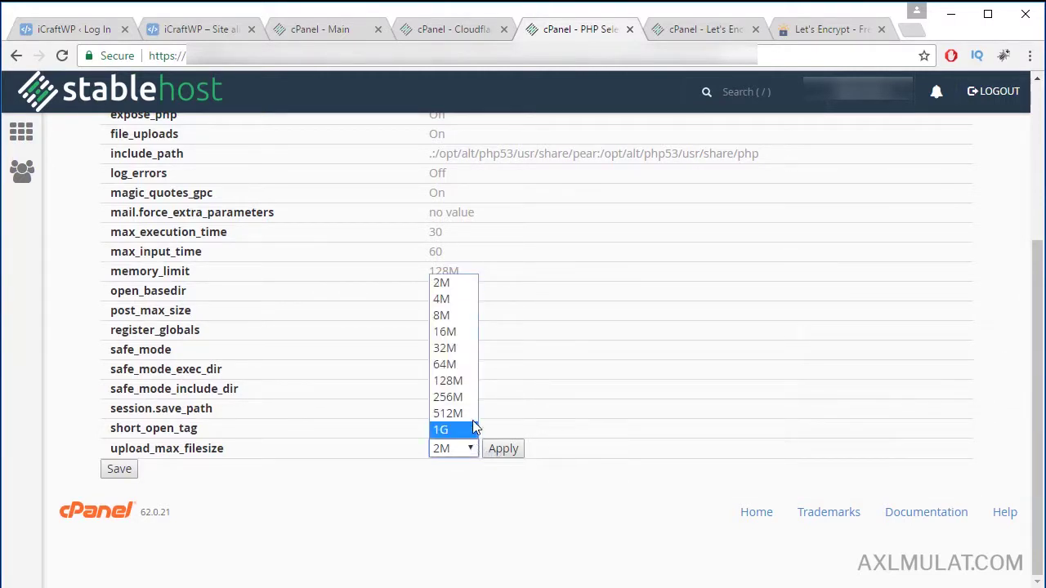
left_click(469, 352)
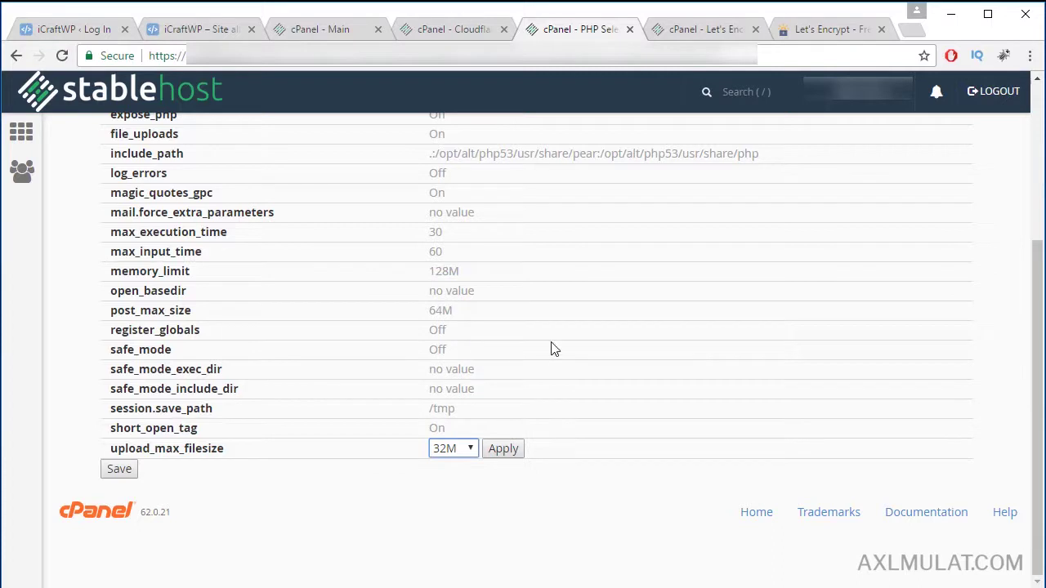
left_click(509, 448)
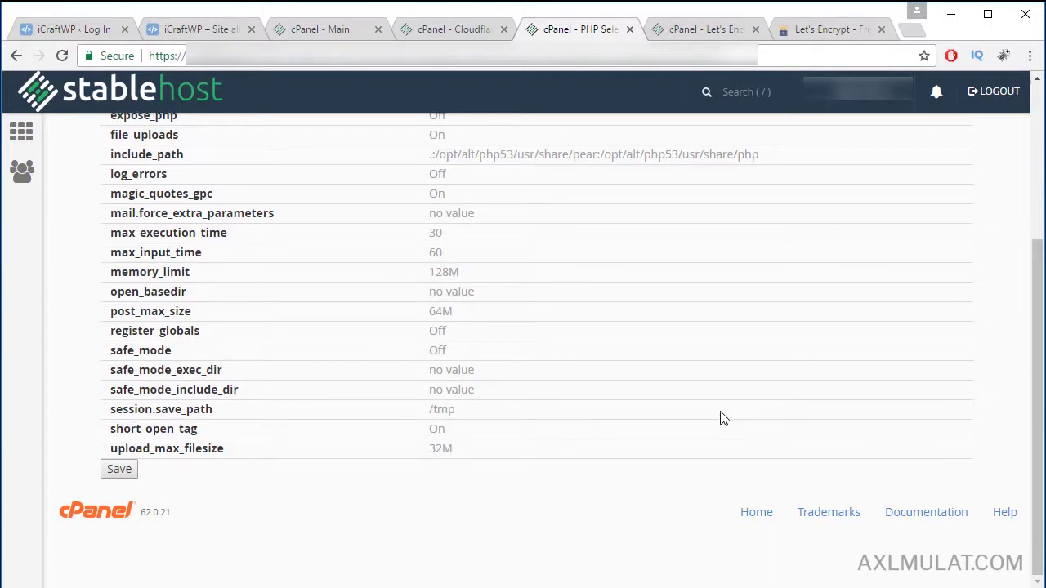
Step: Open the memory_limit choices and dismiss them, leaving it at 64M
left_click(446, 274)
scroll(477, 419, "down", 1)
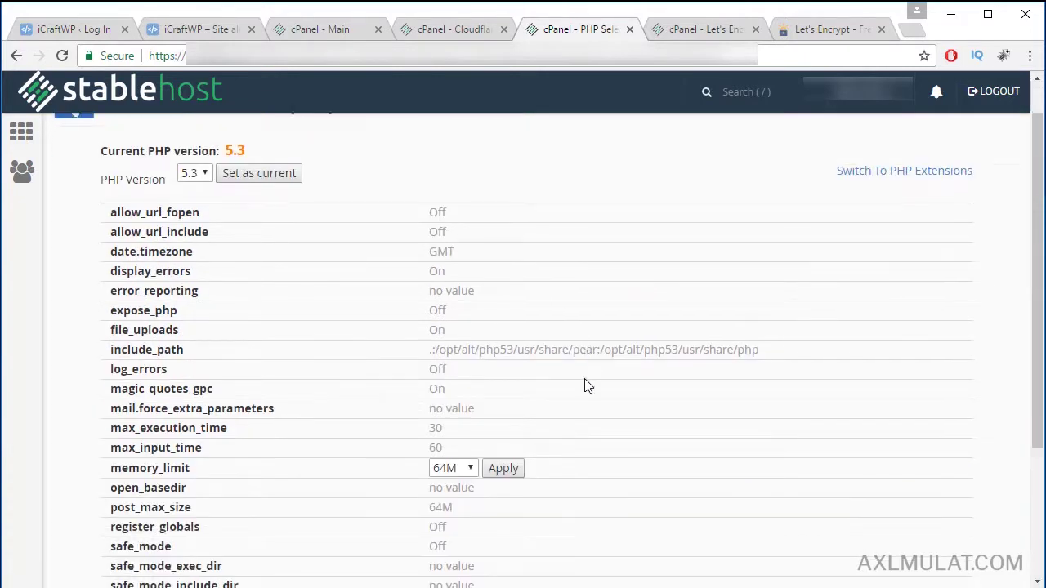
left_click(474, 432)
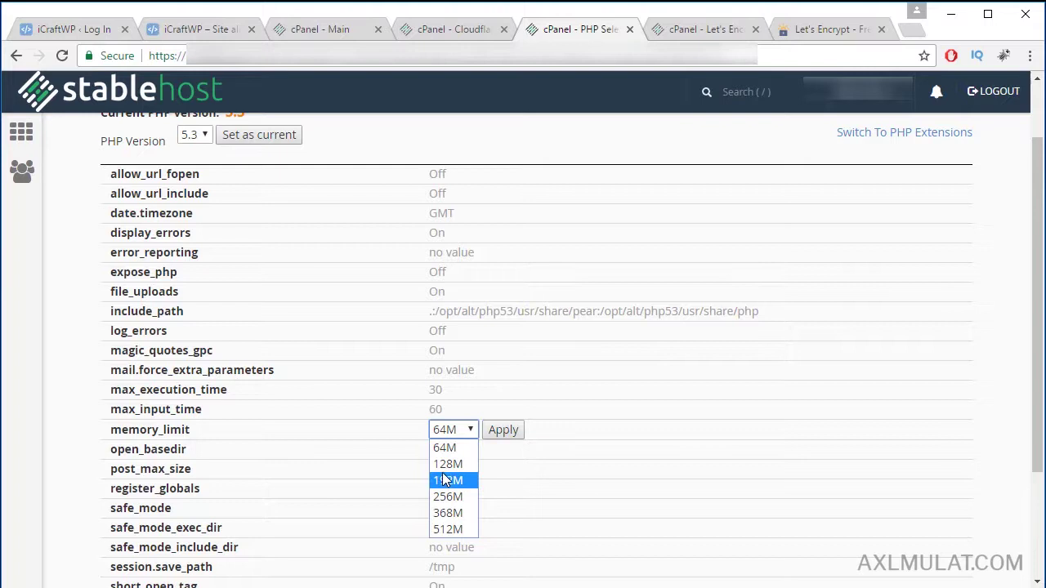
left_click(7, 402)
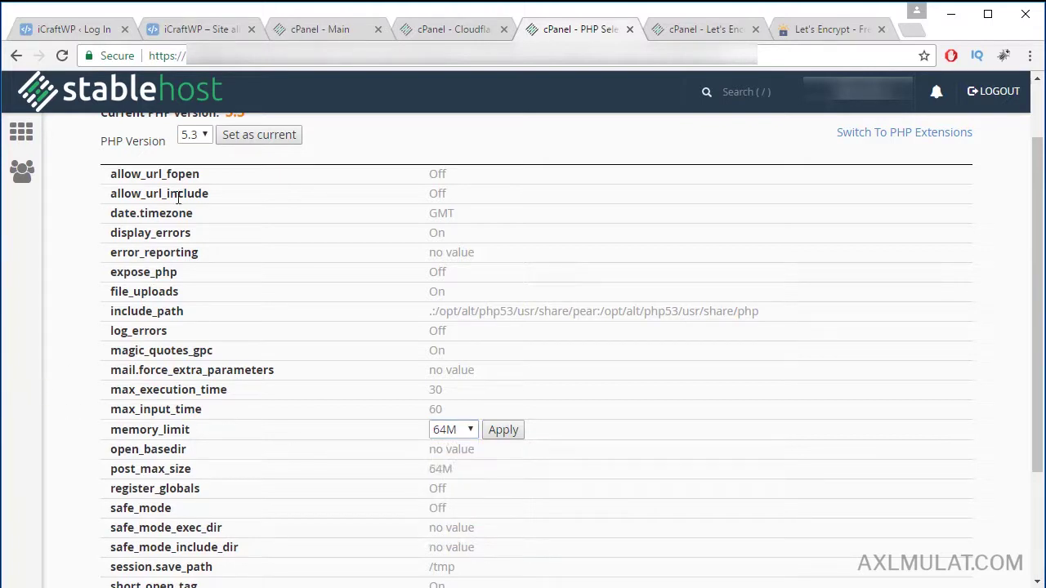
Step: Return to the cPanel main page and open Softaculous's WordPress installer in a new tab
left_click(348, 29)
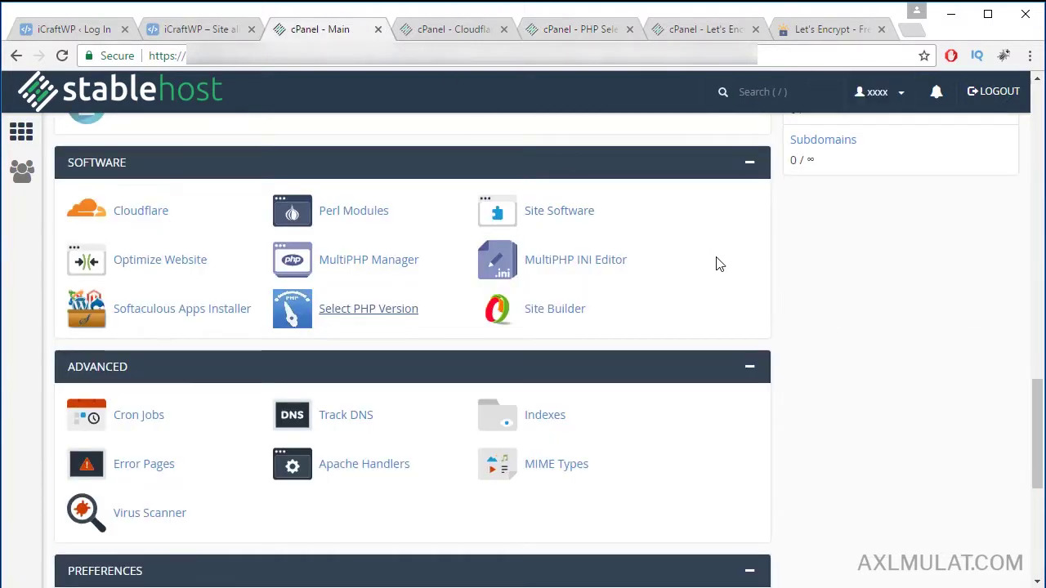
scroll(719, 264, "down", 1)
scroll(719, 264, "down", 2)
scroll(719, 264, "down", 1)
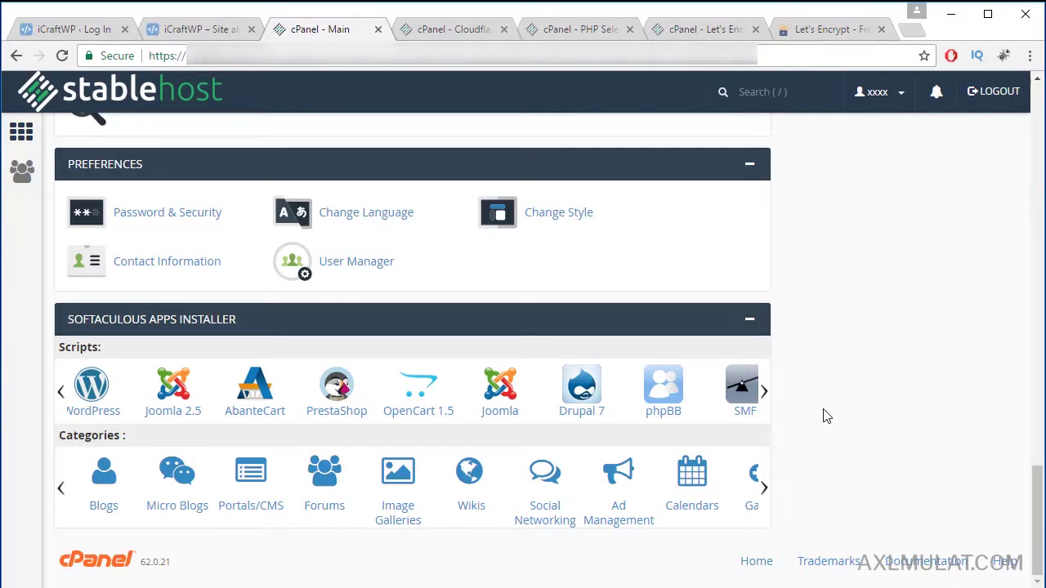
right_click(95, 104)
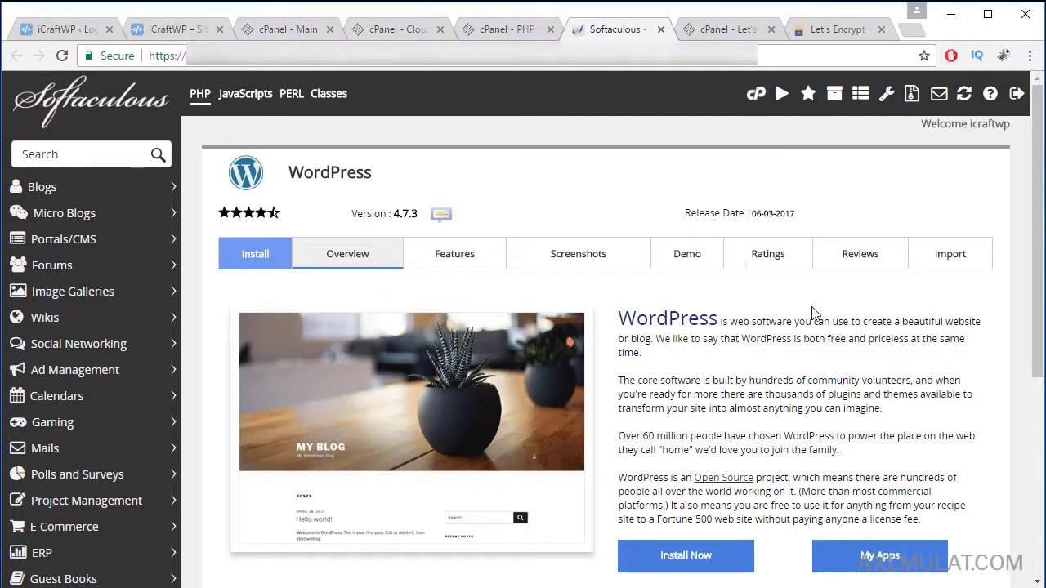
Step: Start the WordPress install form with https protocol and icraftwp.com as the domain
scroll(833, 327, "down", 1)
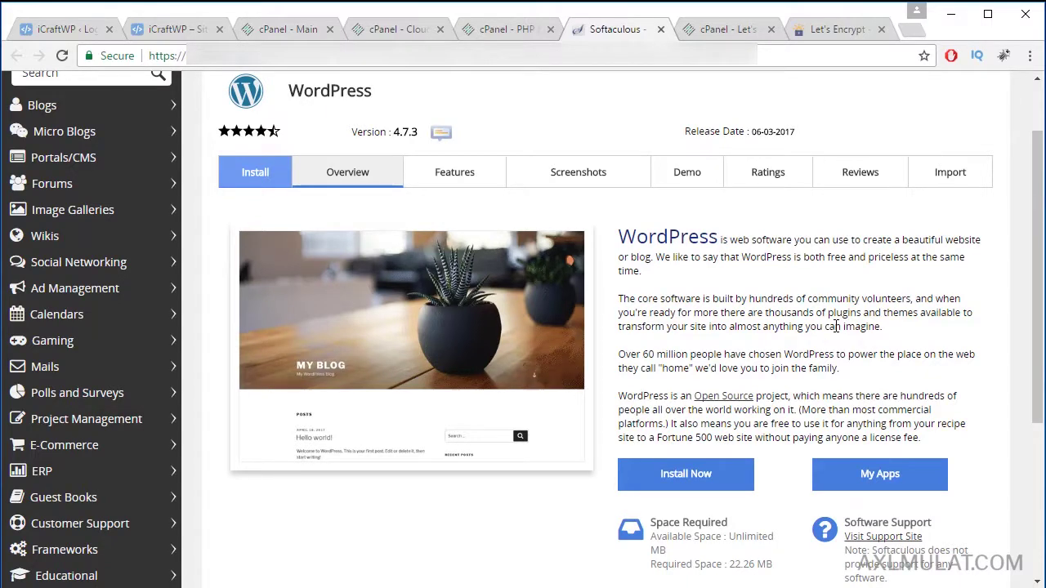
scroll(835, 326, "down", 2)
scroll(835, 326, "up", 1)
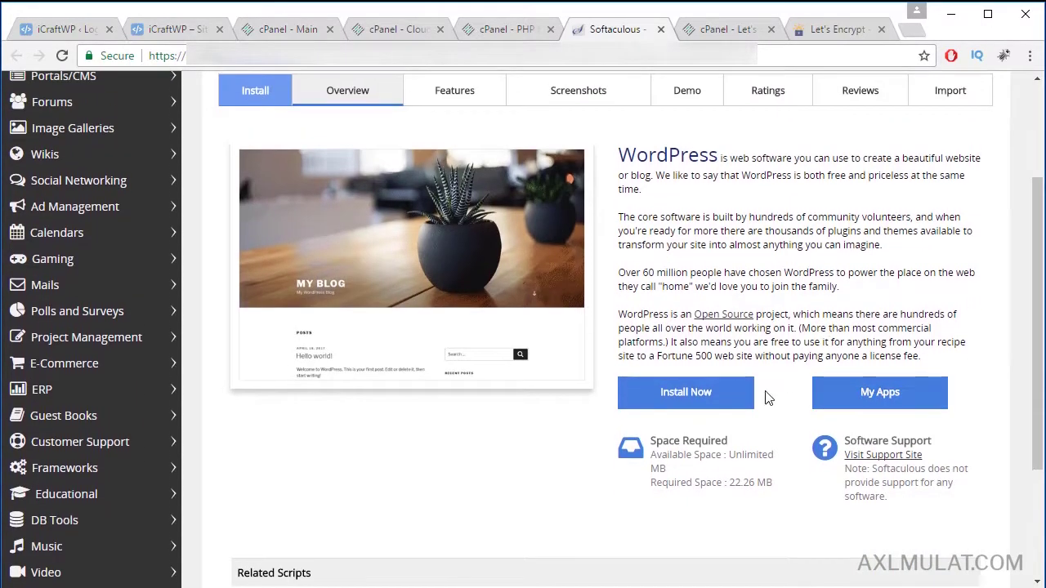
left_click(686, 393)
left_click(784, 218)
left_click(760, 278)
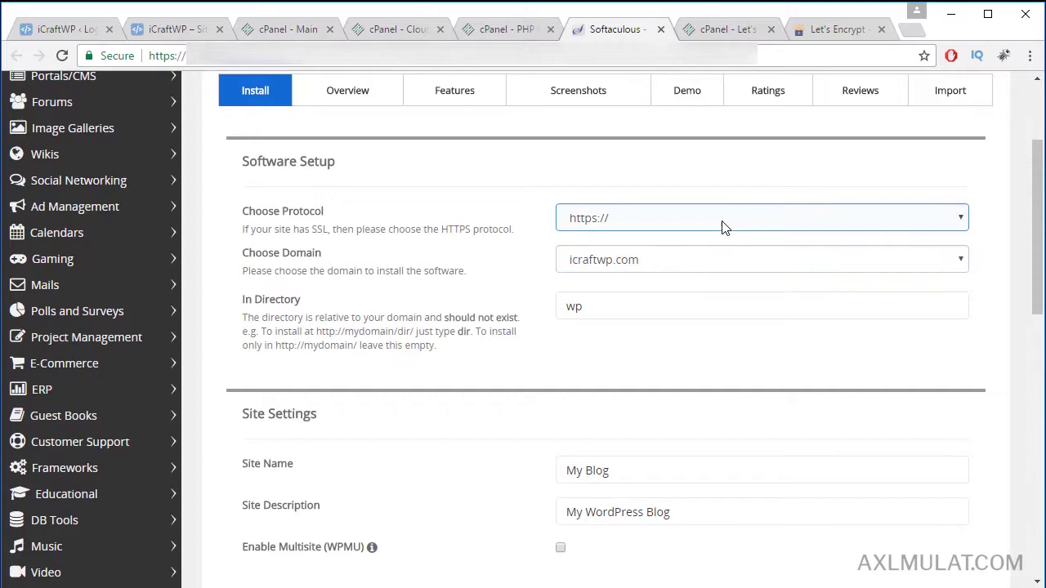
left_click(713, 264)
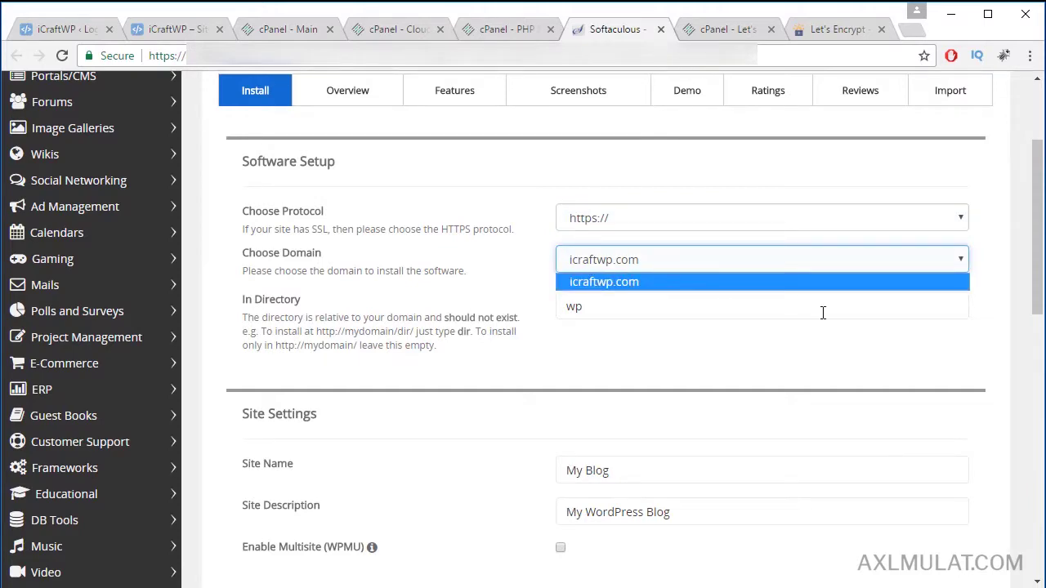
left_click(848, 346)
Step: Review the rest of the install form without submitting, then return to the cPanel main tab
scroll(848, 345, "down", 1)
scroll(825, 351, "down", 1)
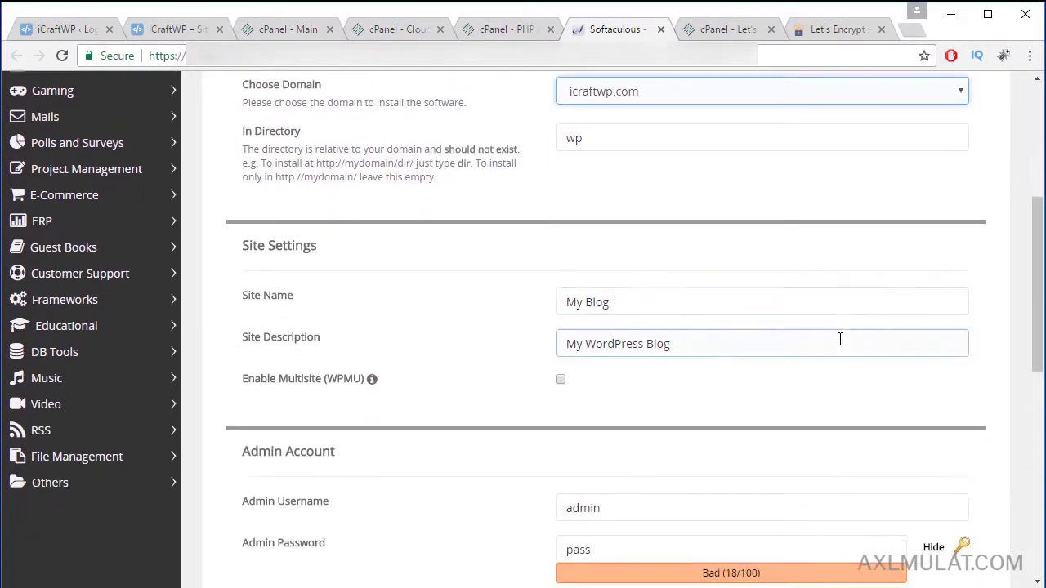
scroll(840, 336, "down", 3)
scroll(842, 345, "down", 1)
scroll(842, 345, "down", 1)
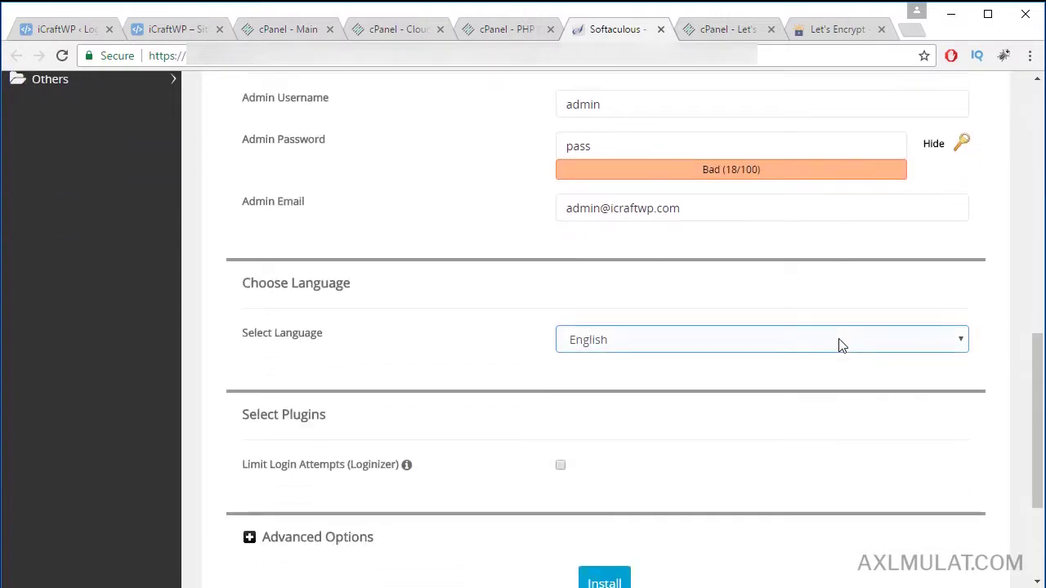
scroll(842, 345, "down", 2)
scroll(841, 345, "down", 1)
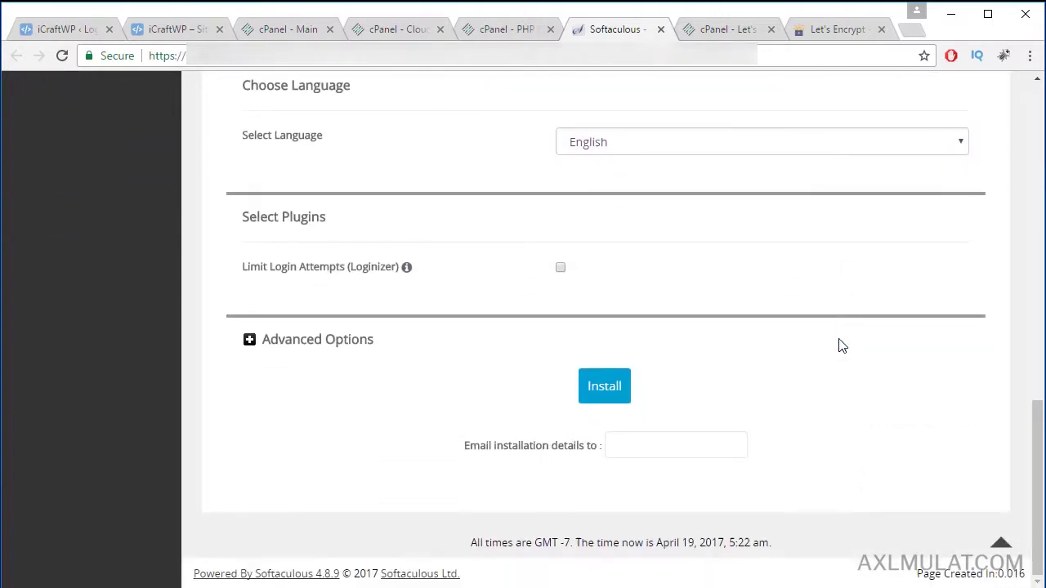
scroll(735, 393, "up", 1)
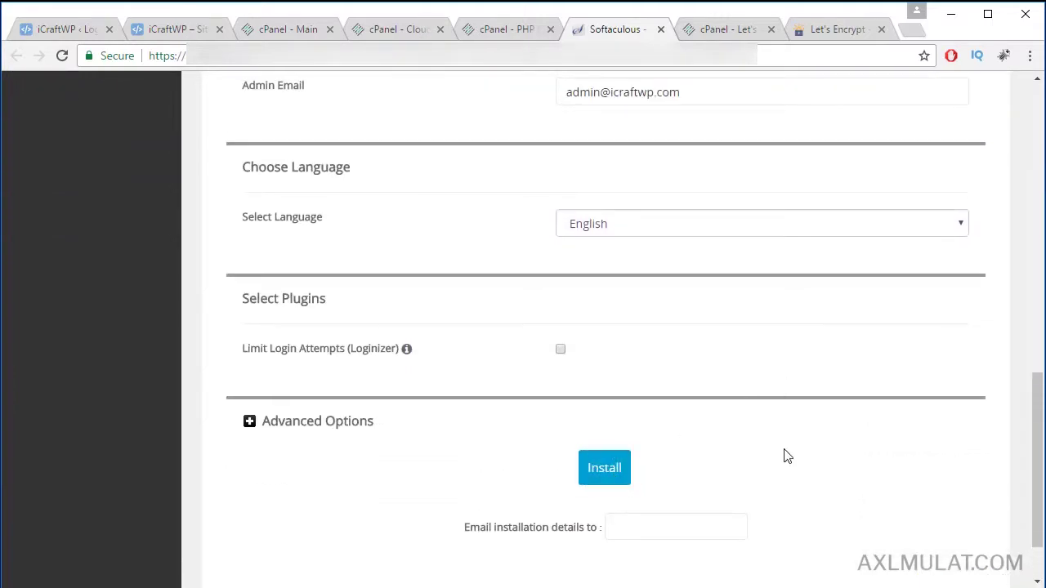
scroll(825, 449, "up", 1)
scroll(866, 441, "up", 1)
scroll(865, 433, "up", 2)
scroll(763, 311, "up", 3)
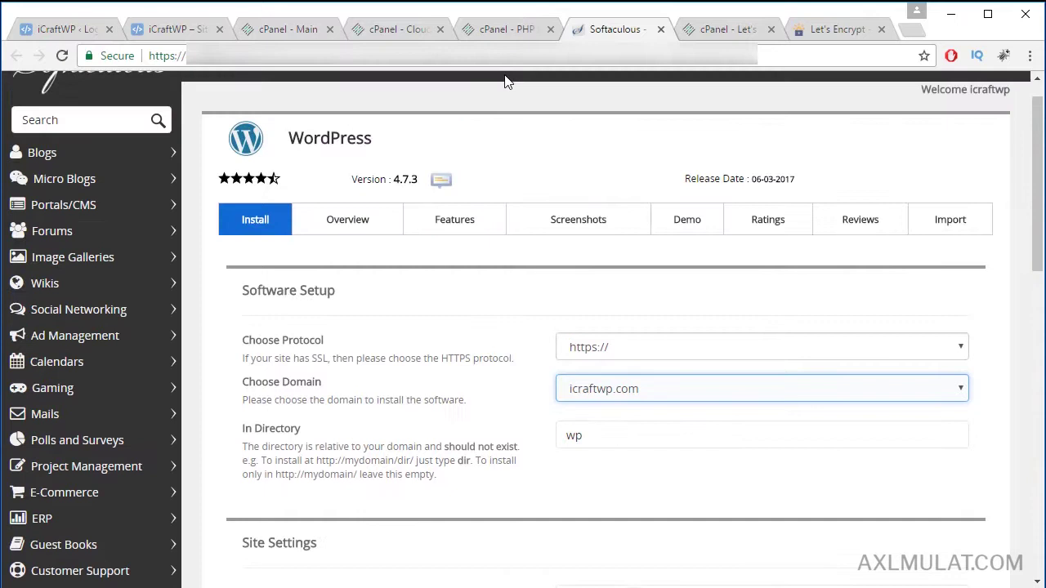
left_click(282, 29)
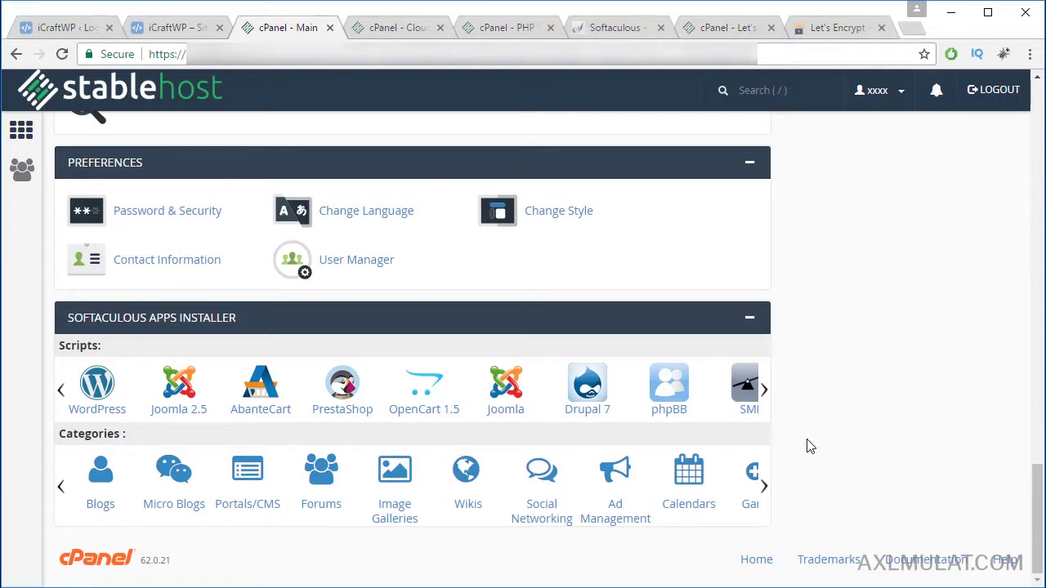
Step: Scroll the cPanel main page back up to the Security tools, including Let's Encrypt SSL
scroll(798, 420, "up", 4)
scroll(792, 417, "up", 1)
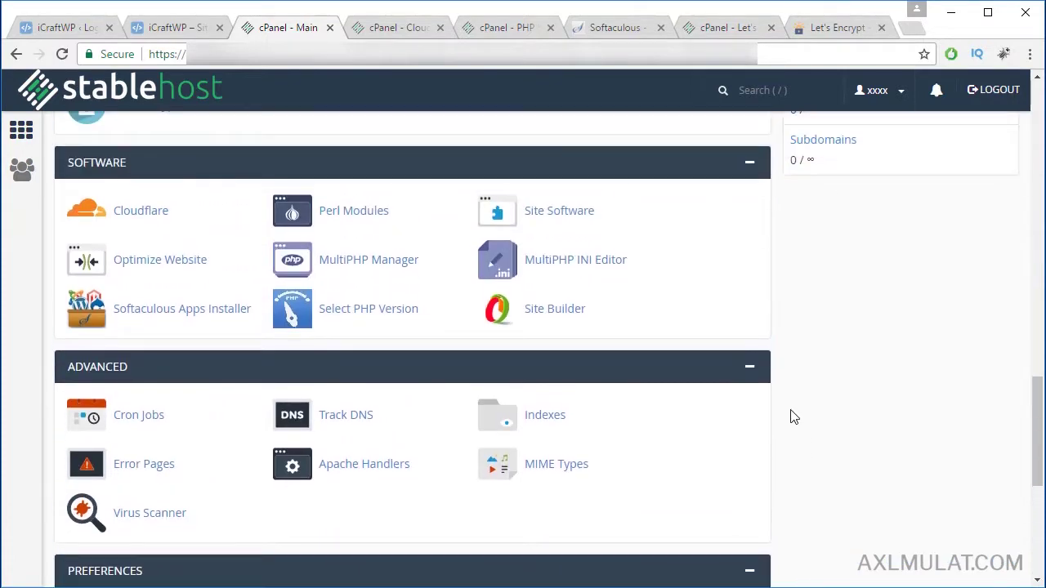
scroll(788, 413, "up", 2)
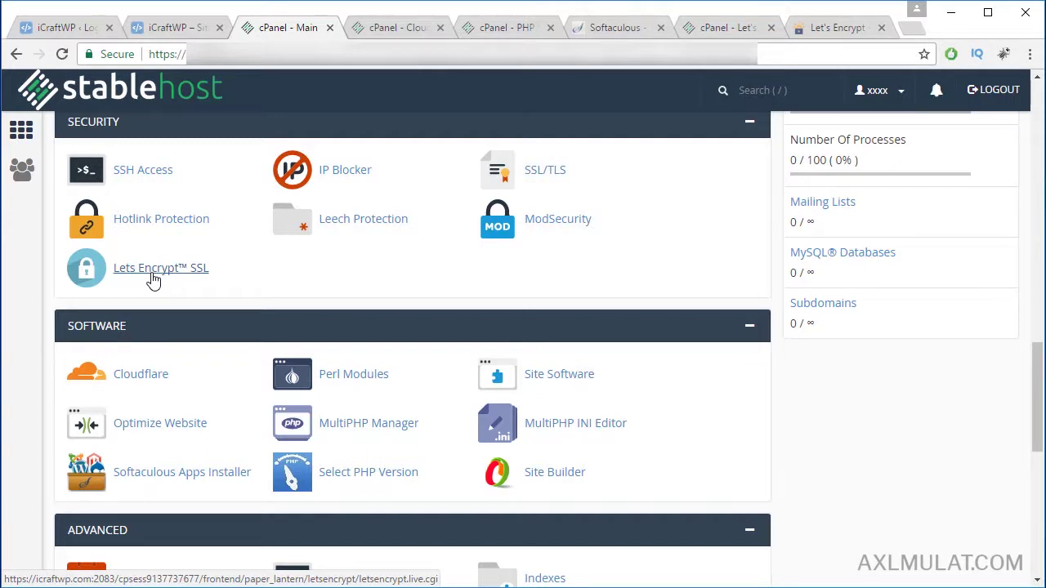
Step: Load the axlmulat.com StableHost 40% discount article in a new browser tab
left_click(911, 29)
type("http://axlmulat.com/deal/stablehost-web-hosting-ssd-powered-40-discount/")
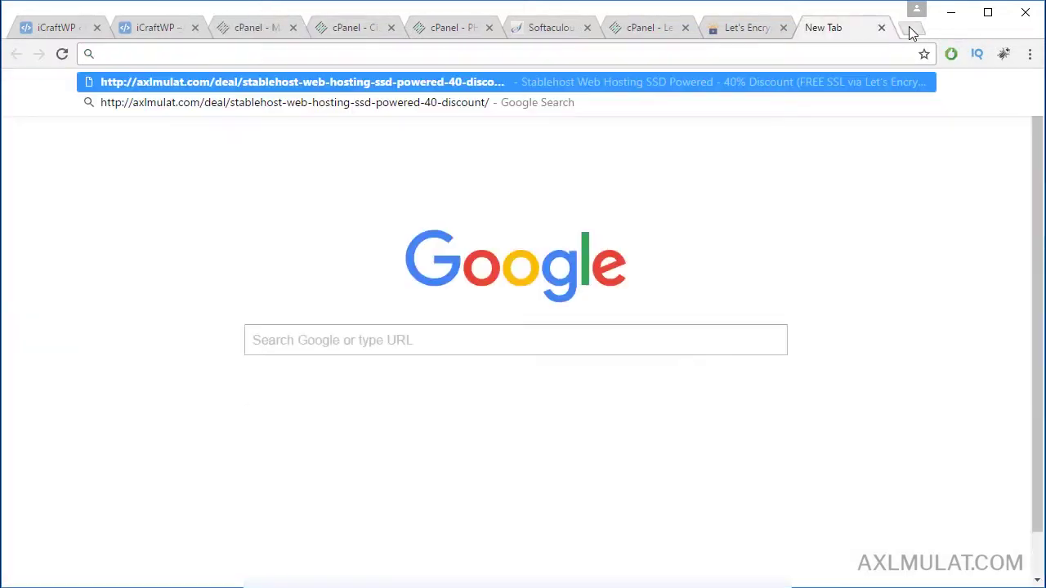
key("Return")
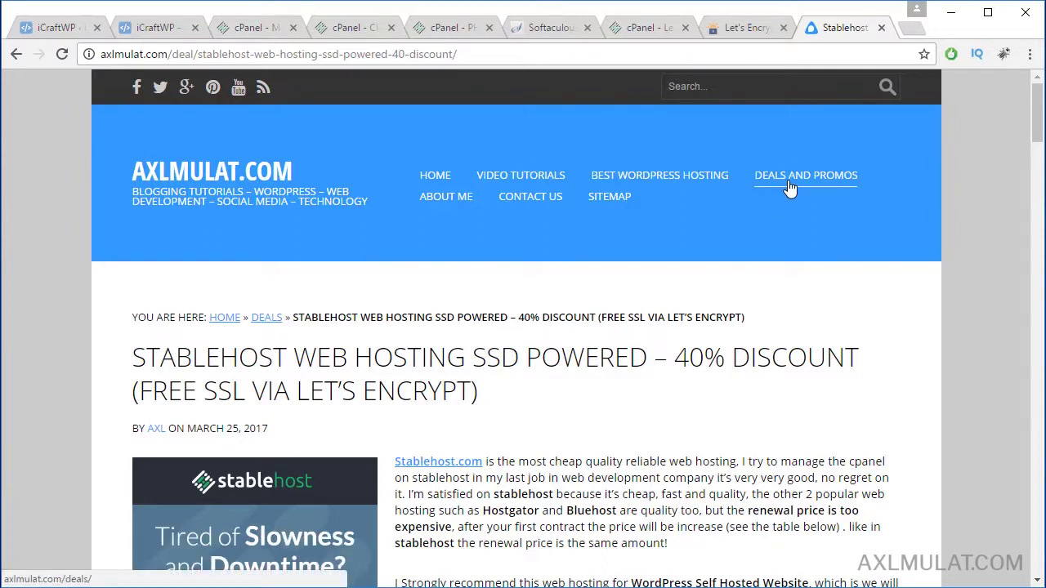
Step: Scroll past the 40% coupon to the single-domain table showing StableHost Starter at 56.88 USD
scroll(789, 187, "down", 3)
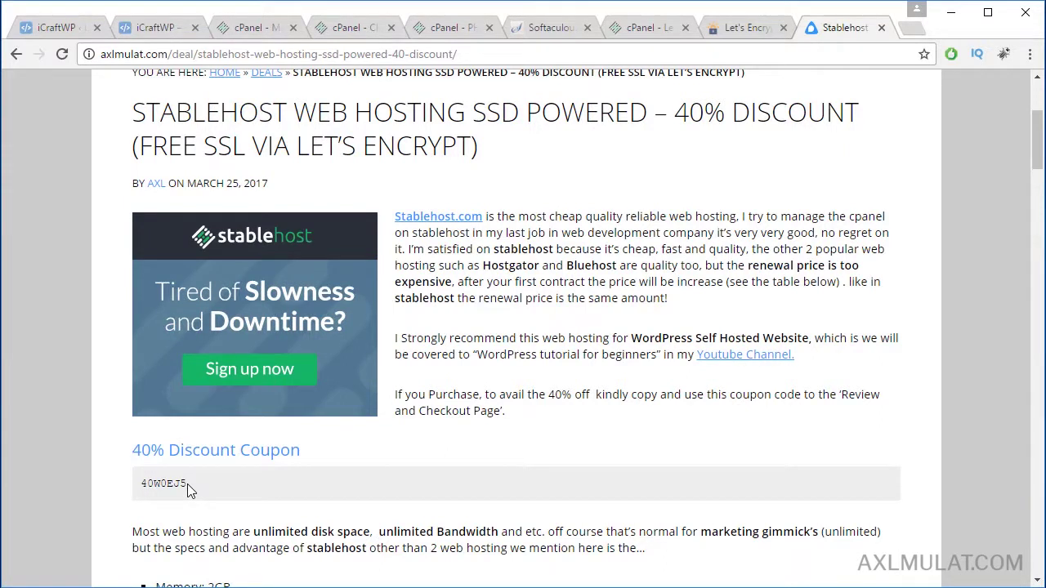
scroll(409, 474, "down", 1)
scroll(569, 467, "down", 1)
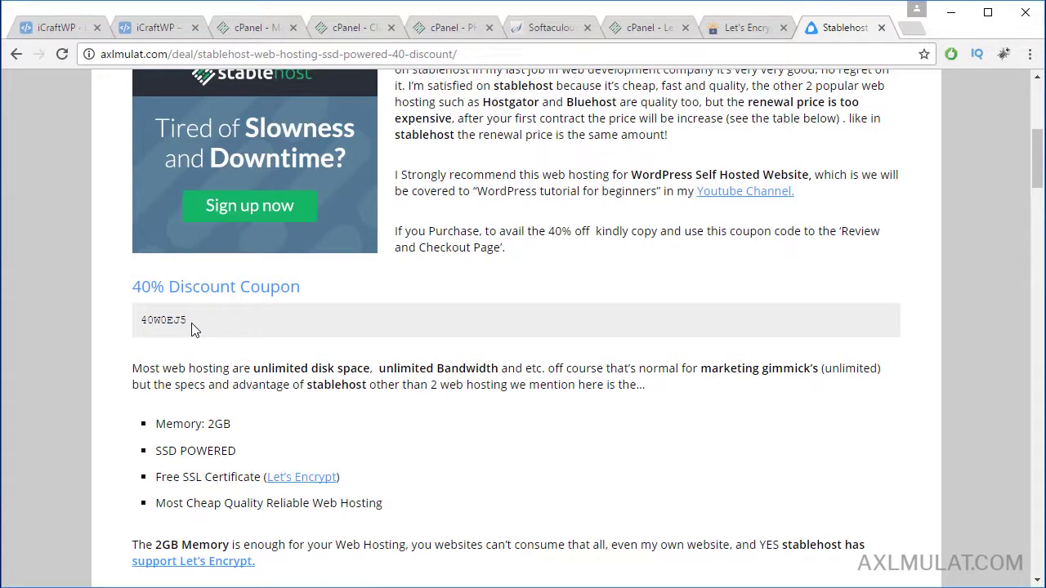
scroll(390, 303, "down", 2)
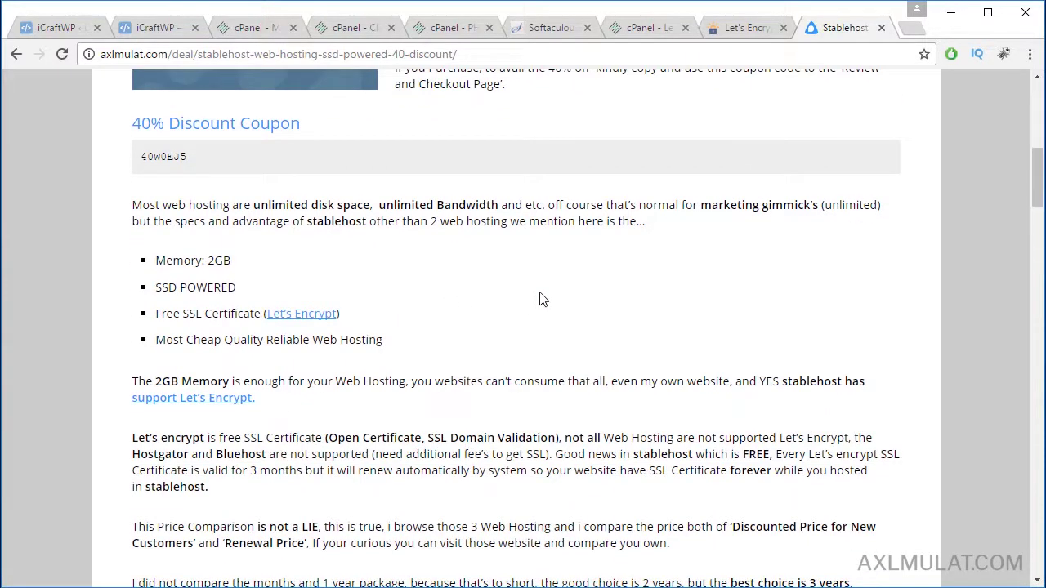
scroll(541, 299, "down", 1)
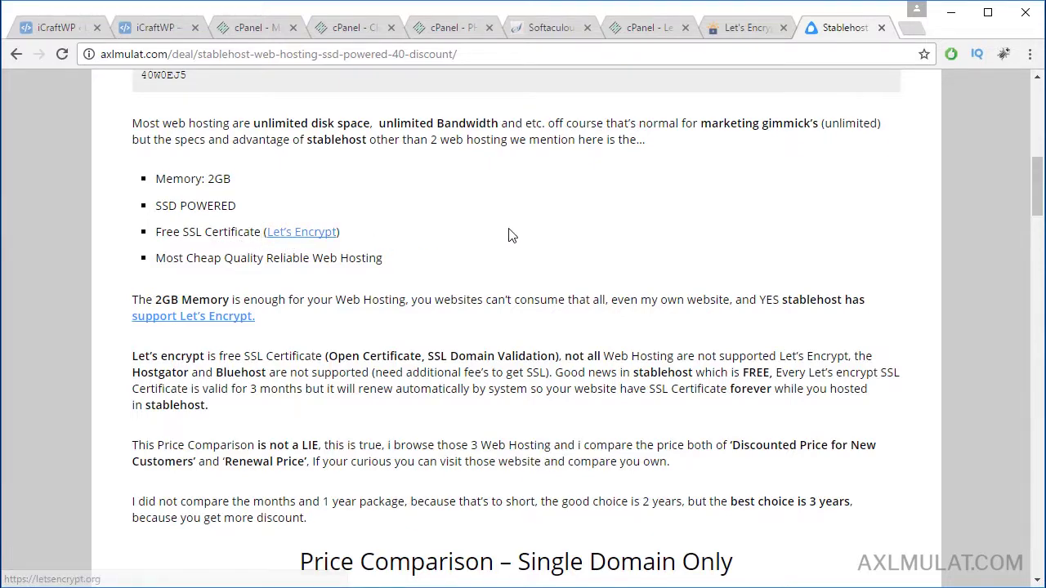
scroll(507, 234, "down", 3)
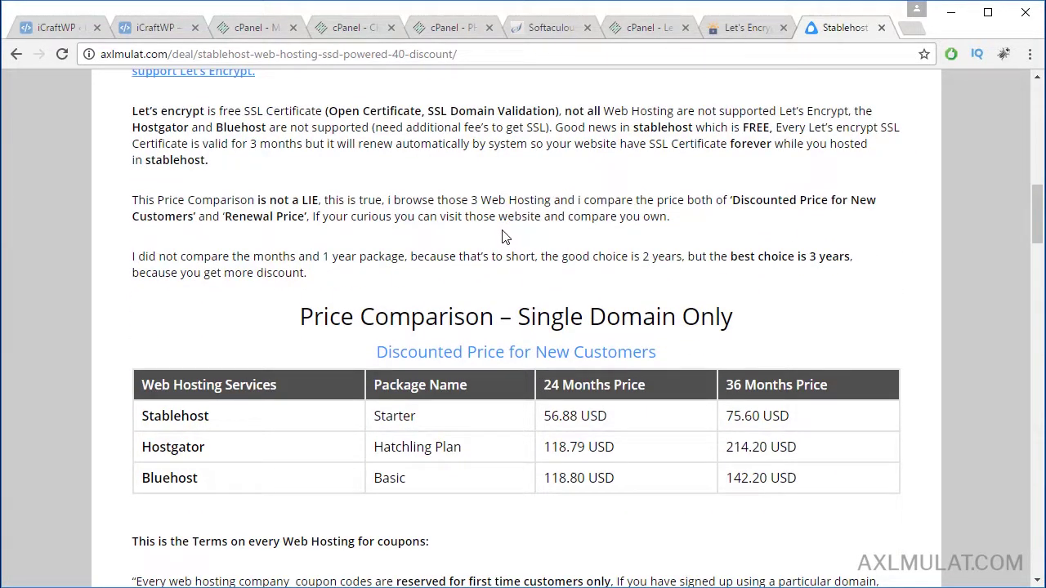
scroll(502, 236, "down", 1)
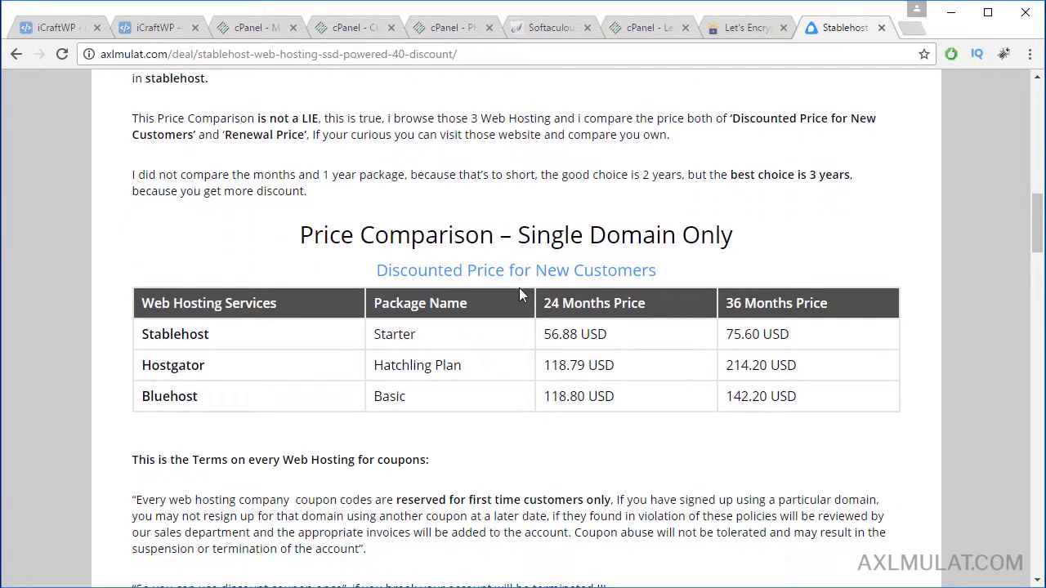
scroll(559, 244, "down", 1)
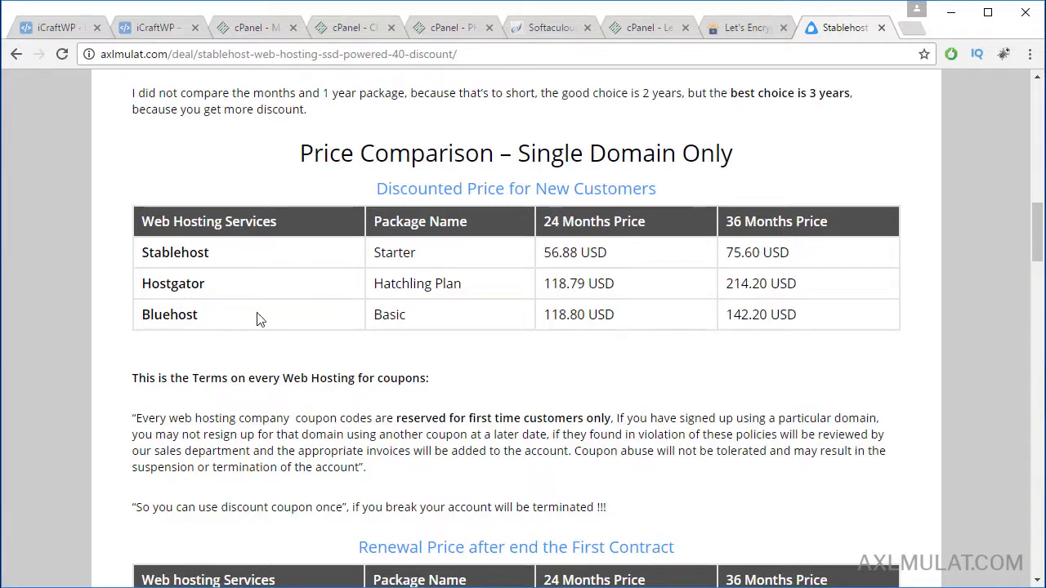
Step: Scroll past the Renewal and Unlimited Domains tables to 'How to apply the Discount Coupon'
scroll(509, 301, "down", 2)
scroll(508, 294, "down", 1)
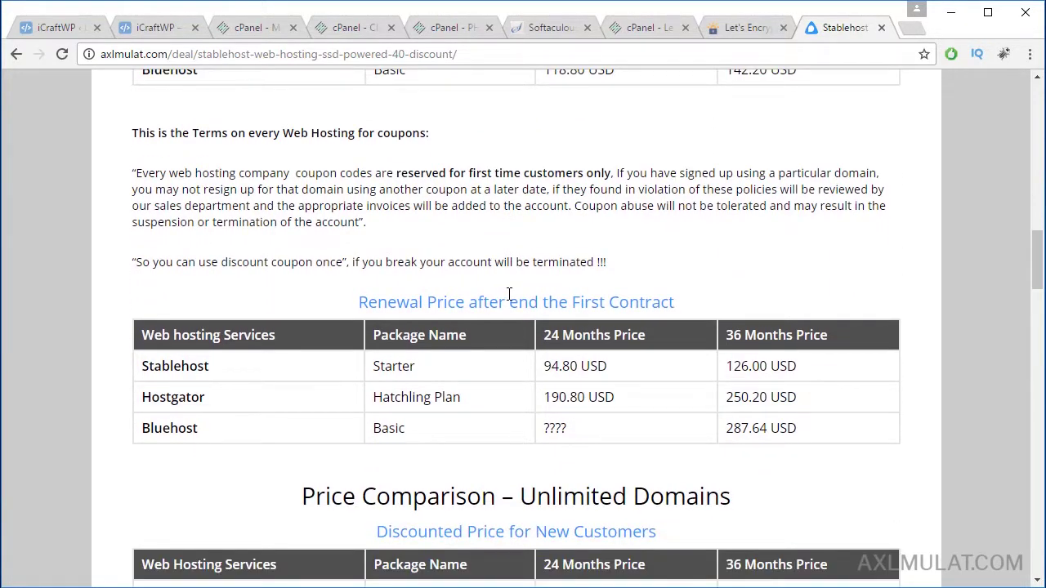
scroll(508, 294, "down", 1)
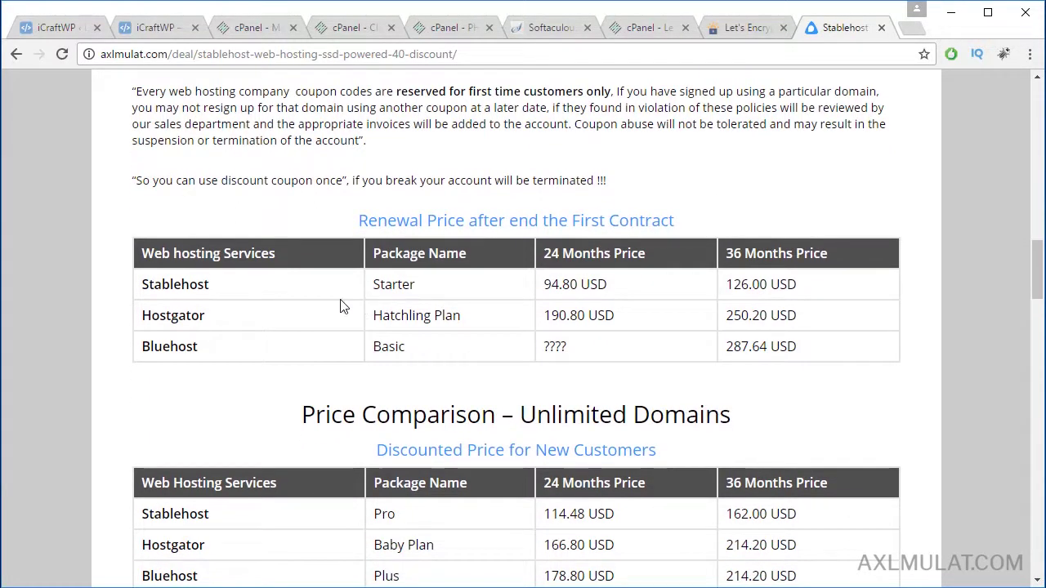
scroll(576, 286, "down", 1)
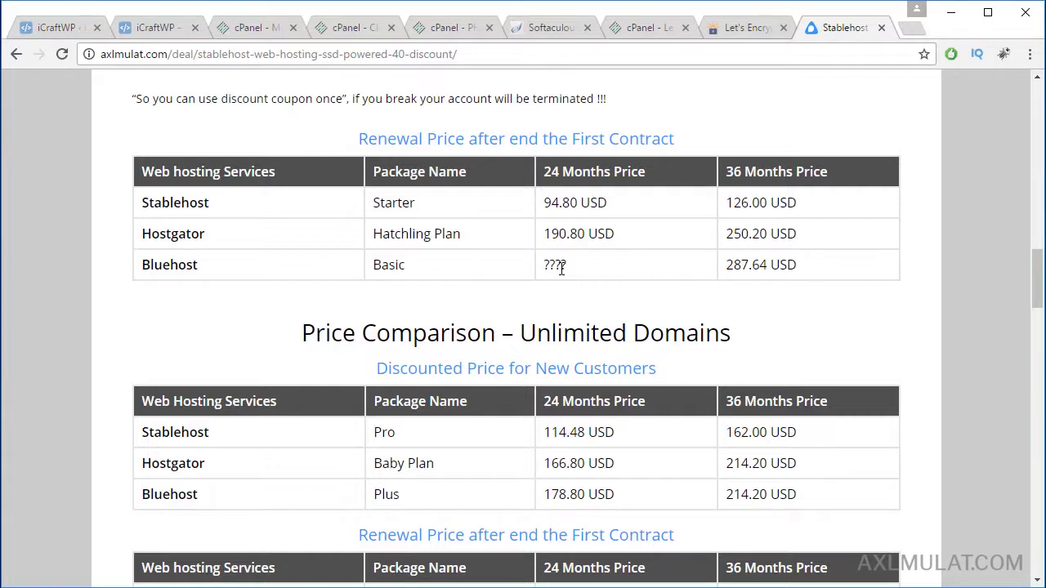
scroll(561, 268, "down", 1)
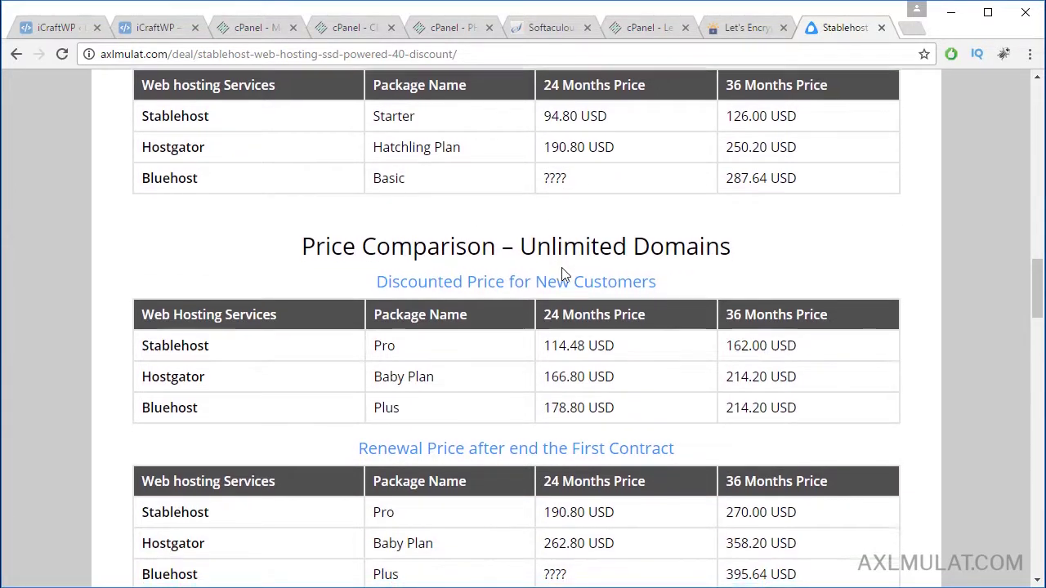
scroll(563, 275, "down", 1)
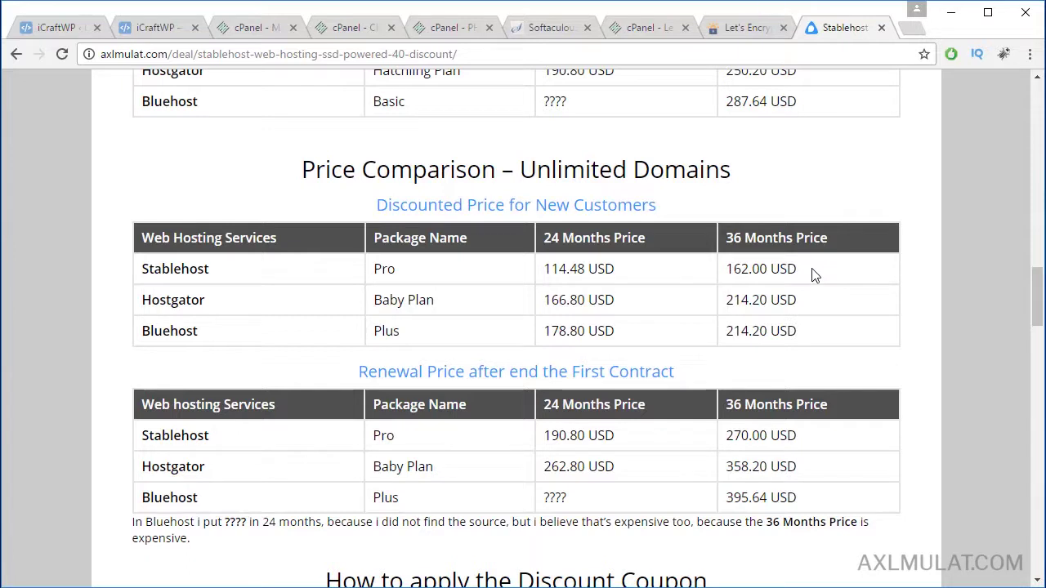
scroll(813, 276, "down", 1)
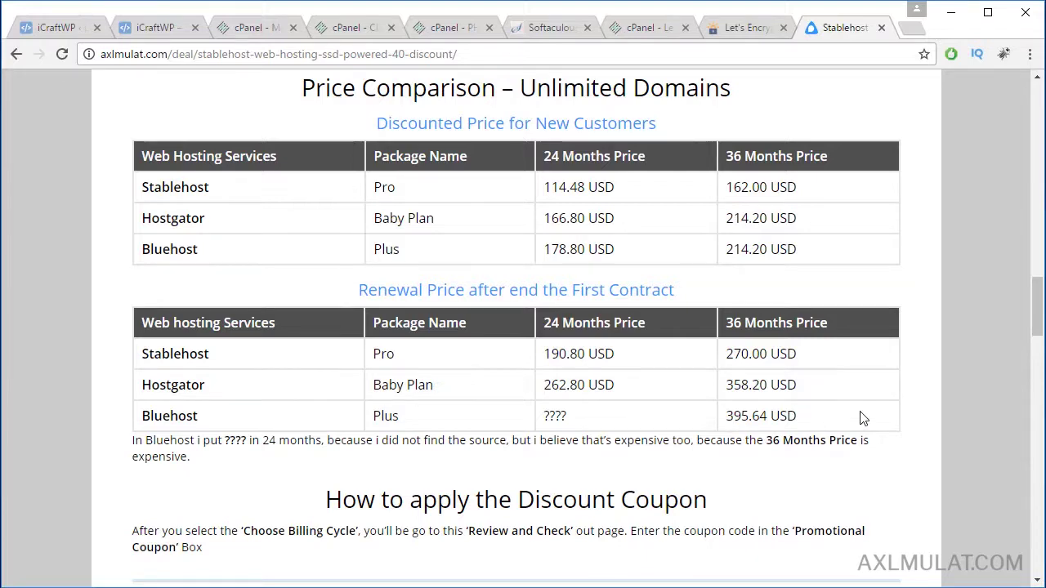
scroll(863, 417, "down", 2)
Step: Scroll back up to the article's site header, title and 40% coupon intro
scroll(862, 418, "down", 2)
scroll(863, 417, "down", 1)
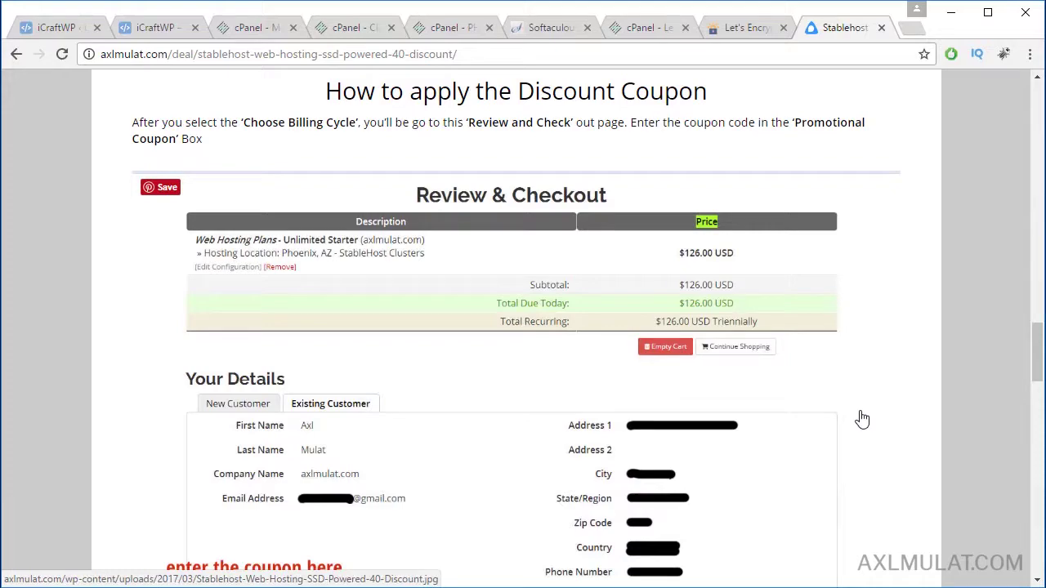
scroll(863, 418, "up", 4)
scroll(862, 418, "up", 5)
scroll(862, 418, "up", 3)
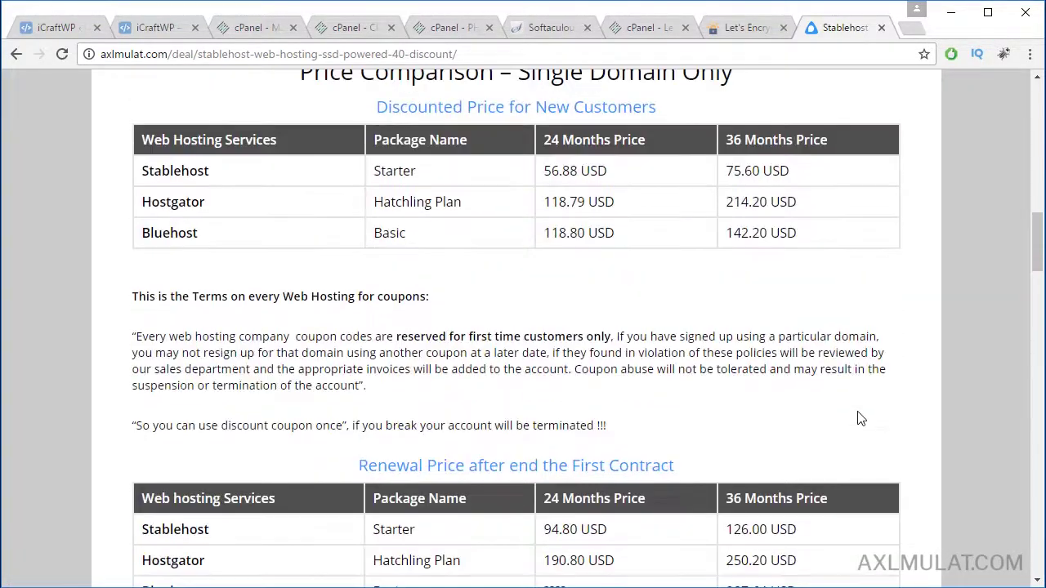
scroll(860, 418, "up", 2)
scroll(861, 418, "up", 3)
scroll(858, 416, "up", 3)
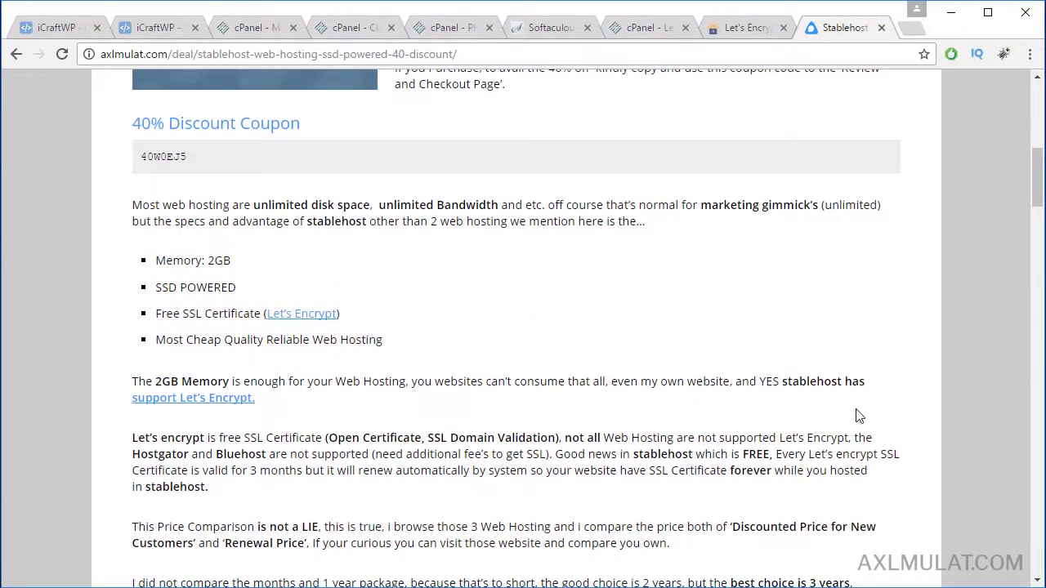
scroll(860, 413, "up", 3)
scroll(860, 413, "up", 2)
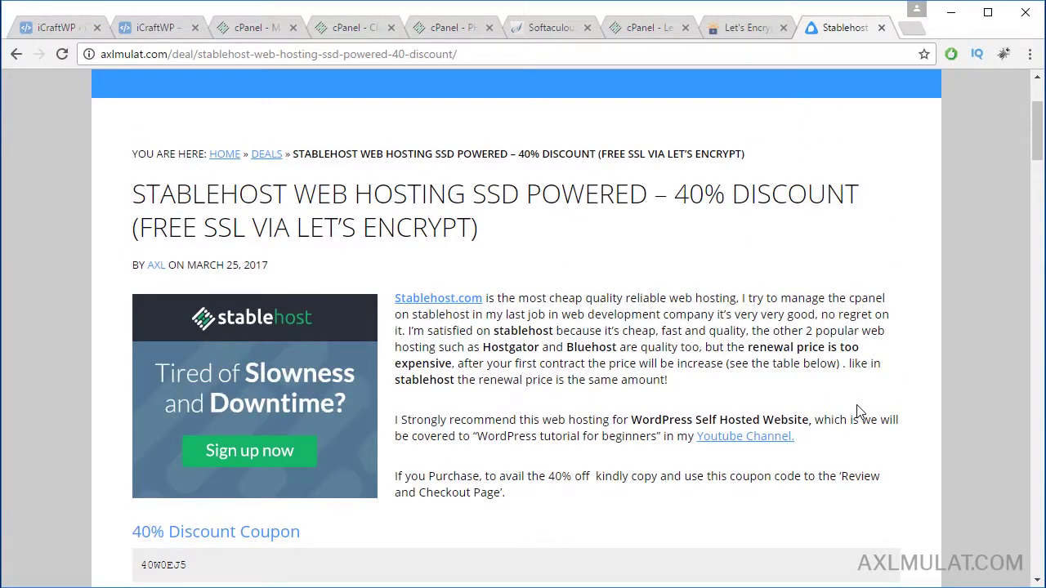
scroll(859, 412, "up", 2)
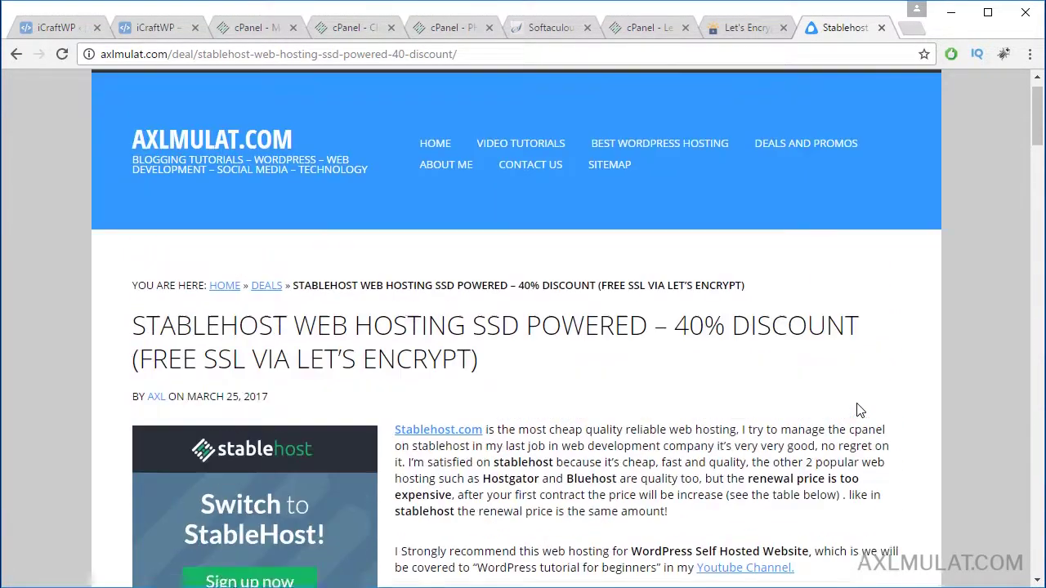